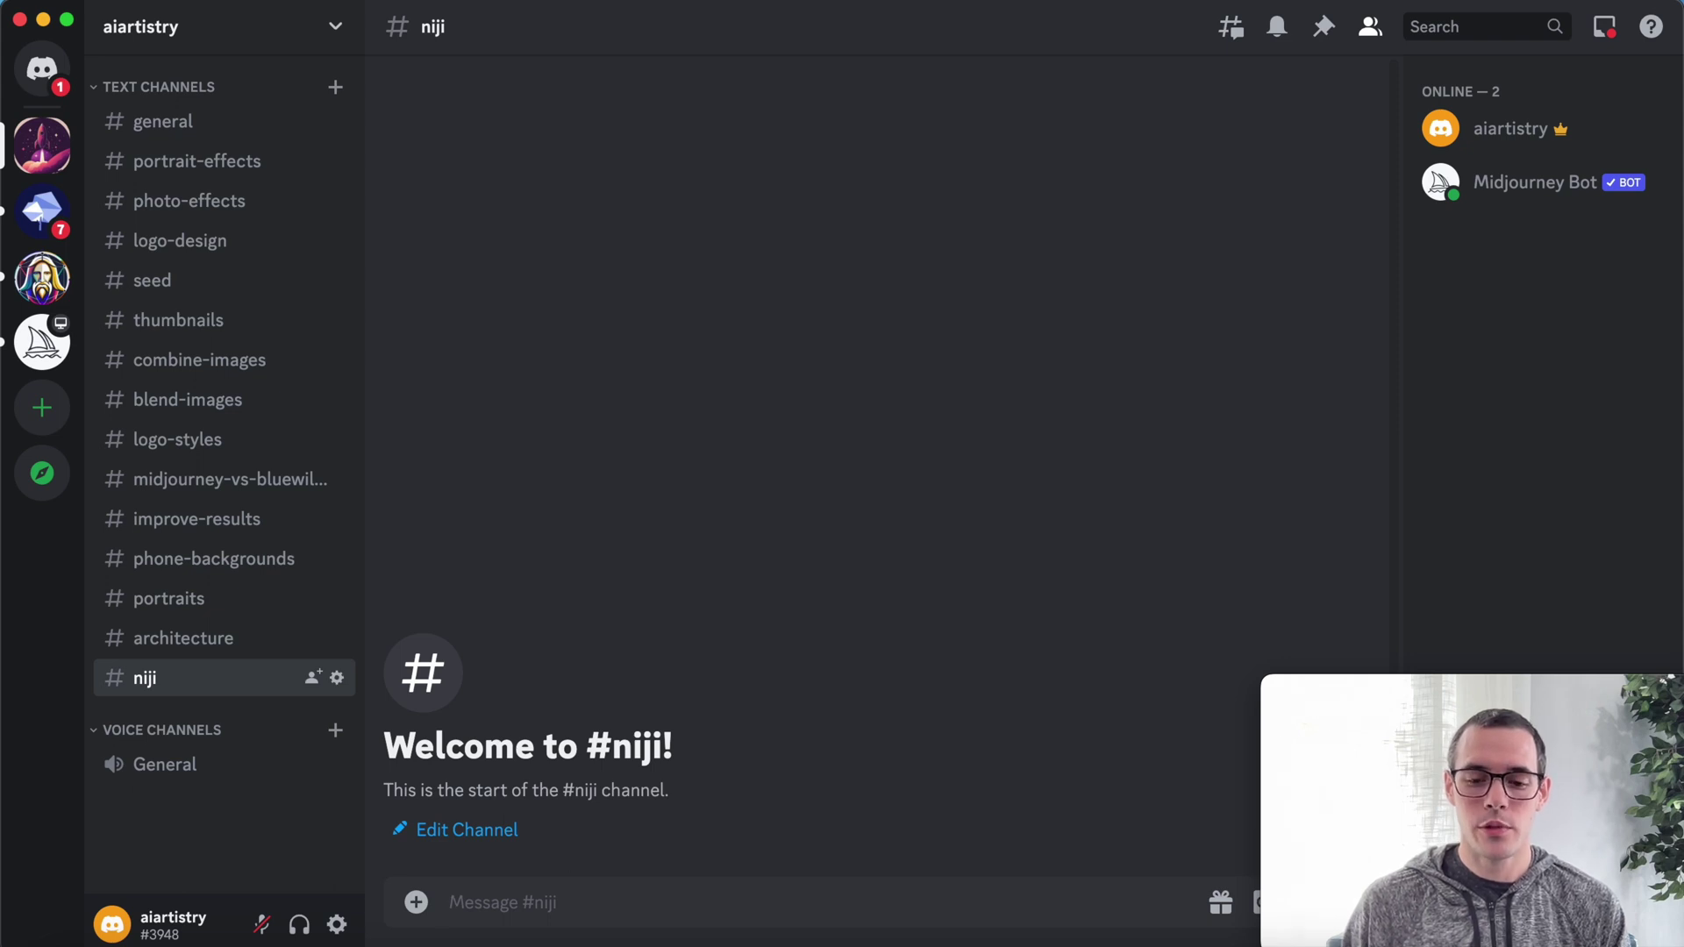
Send the Midjourney /imagine prompt 'morpheus from the matrix --niji 5'.
{"action": "type", "text": "/im"}
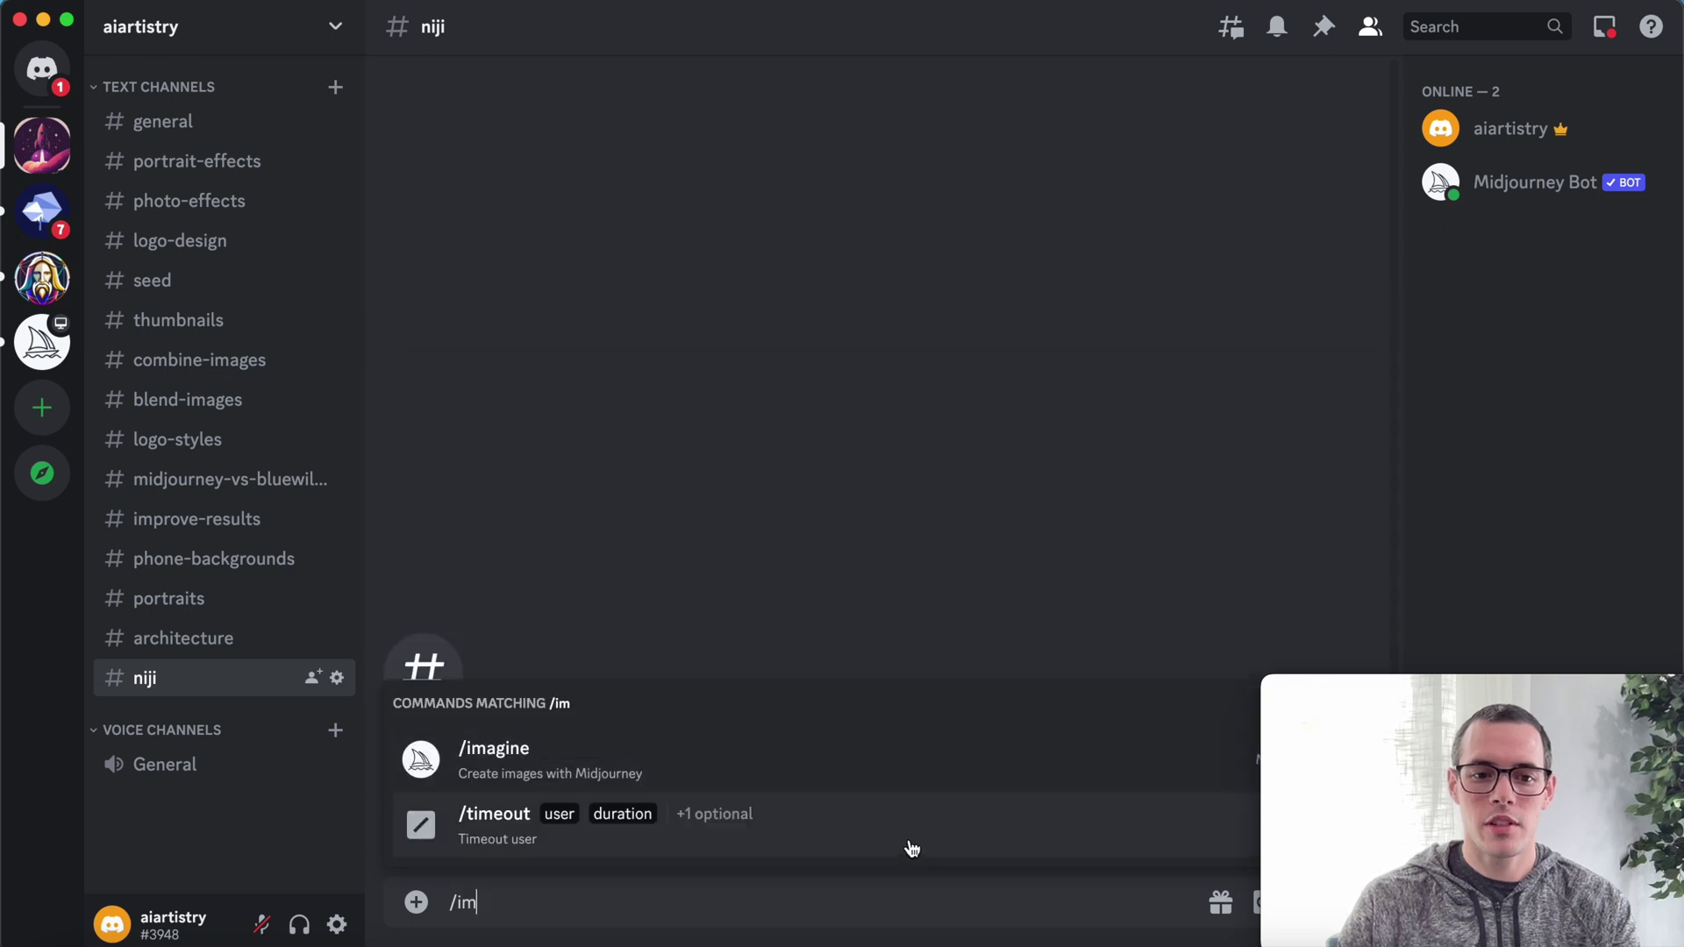
{"action": "left_click", "coordinate": [902, 771]}
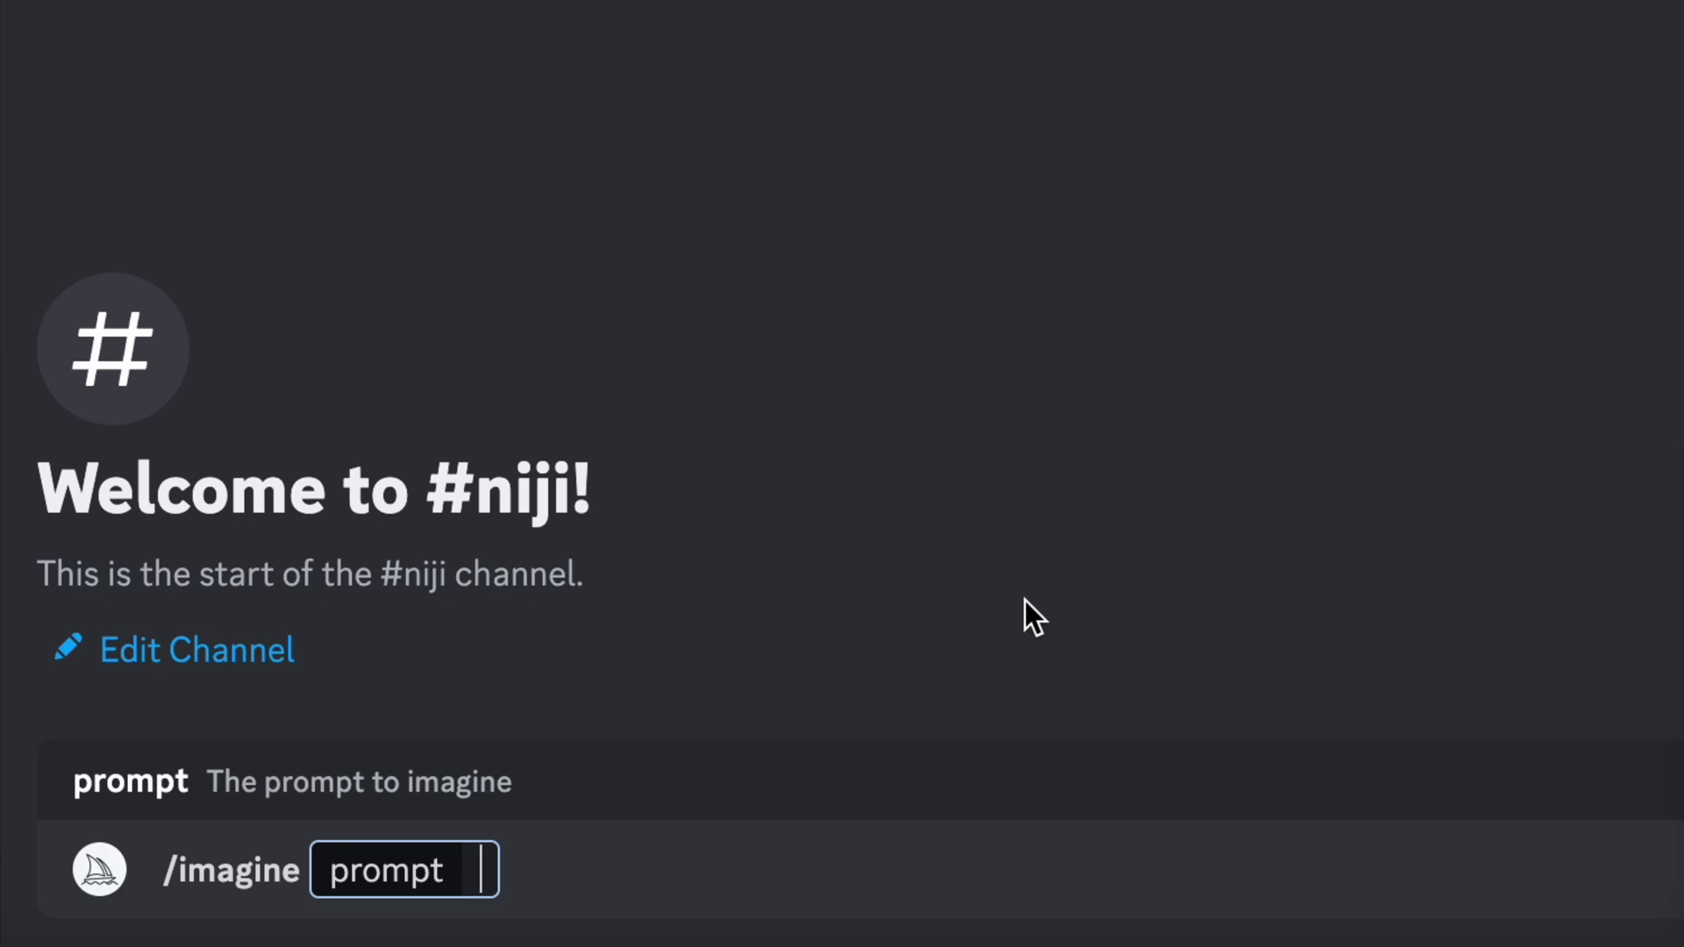
{"action": "type", "text": "morphe"}
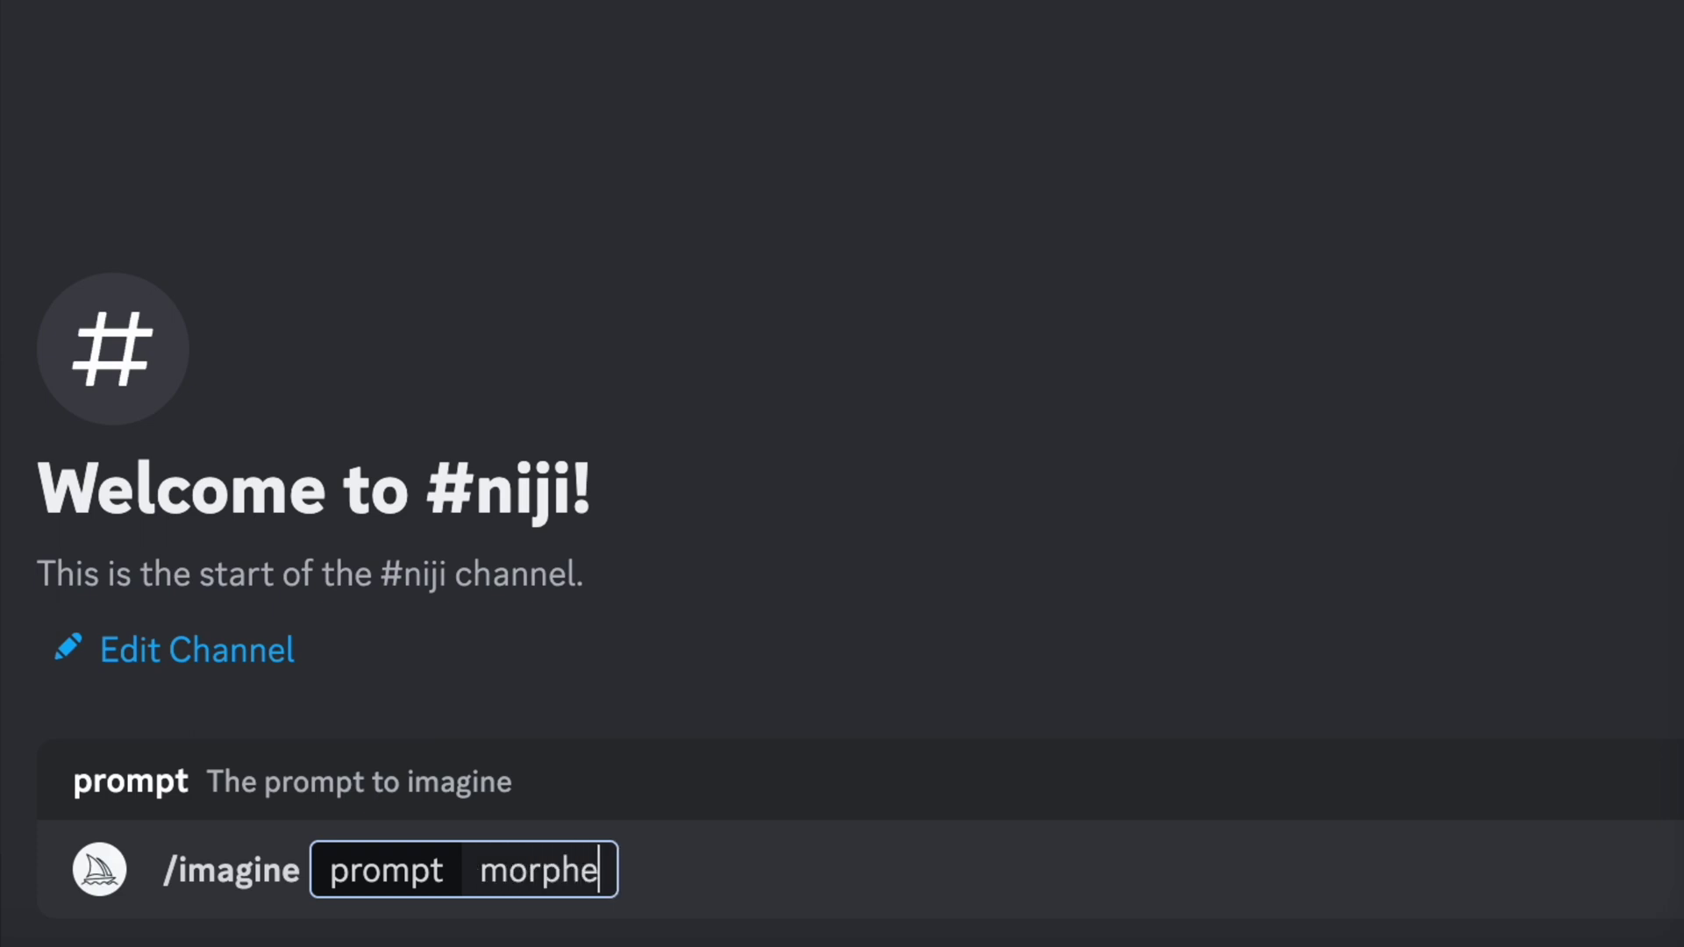
{"action": "type", "text": "us from the ma"}
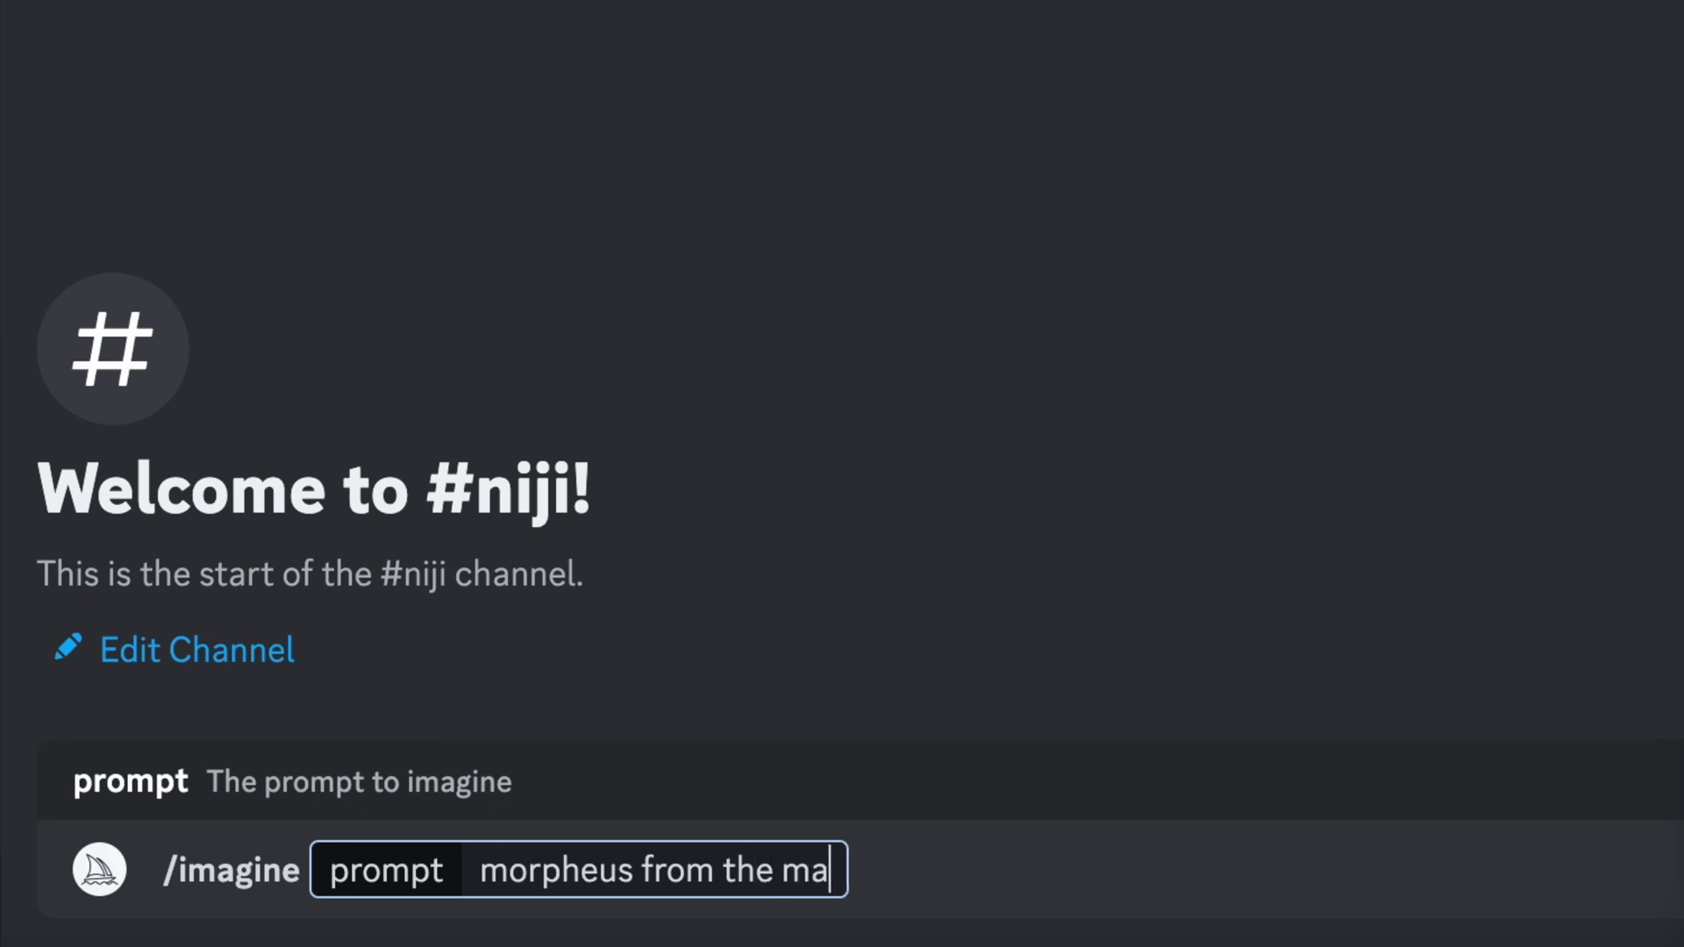
{"action": "type", "text": "trix"}
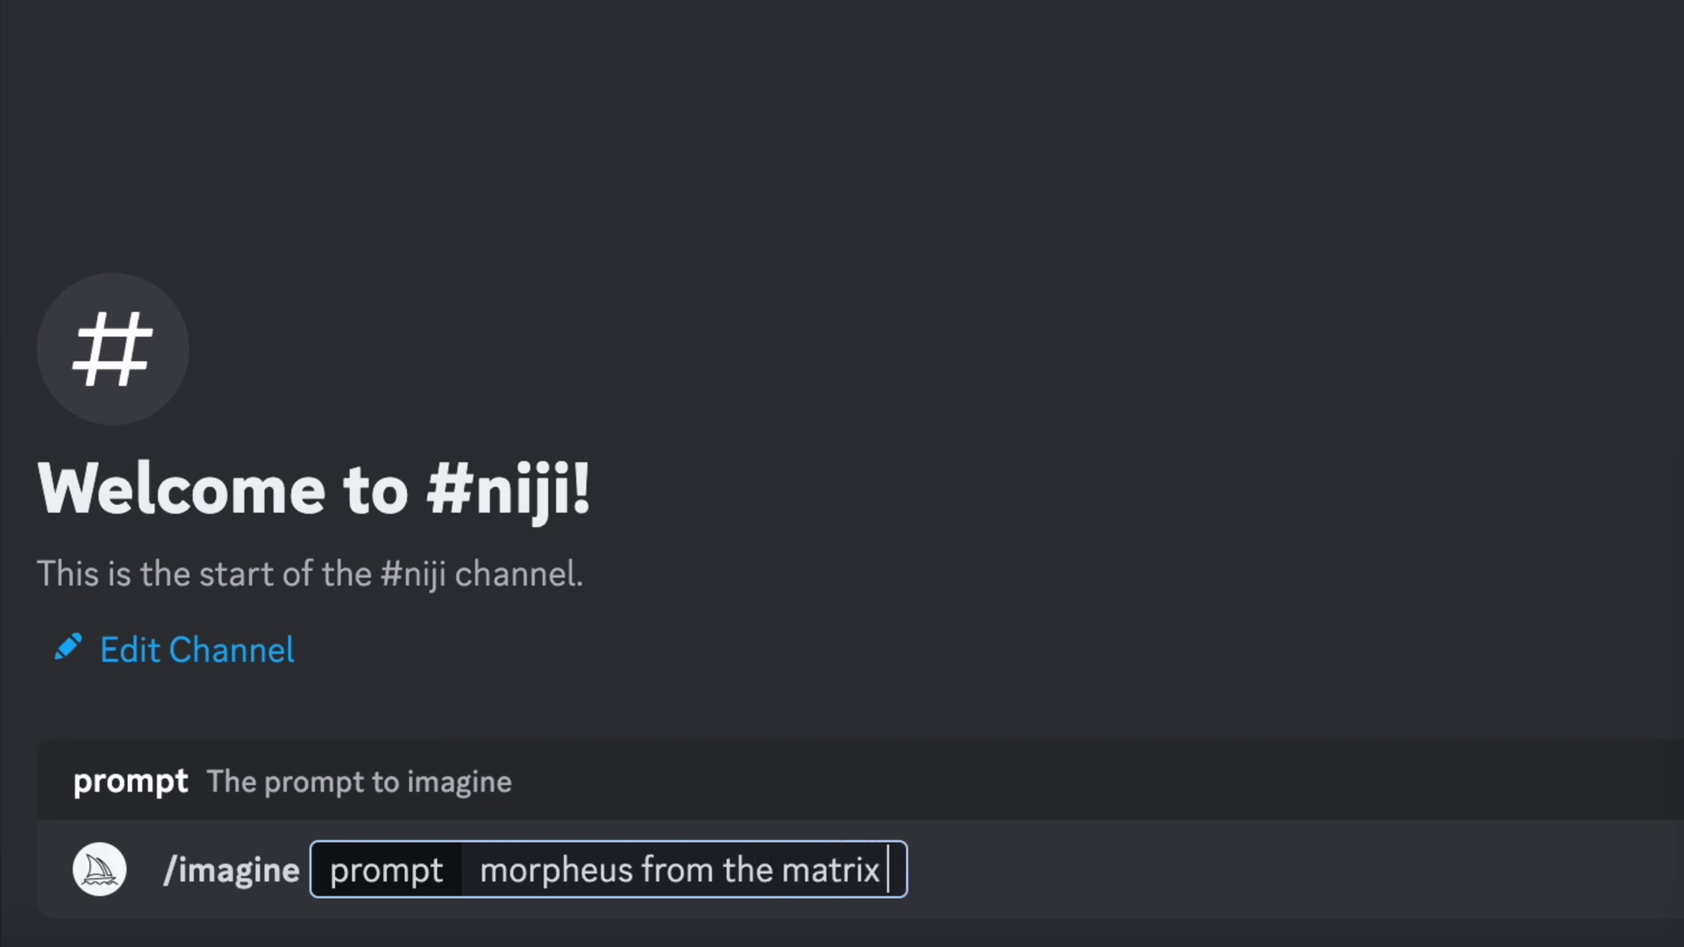
{"action": "type", "text": " --niji"}
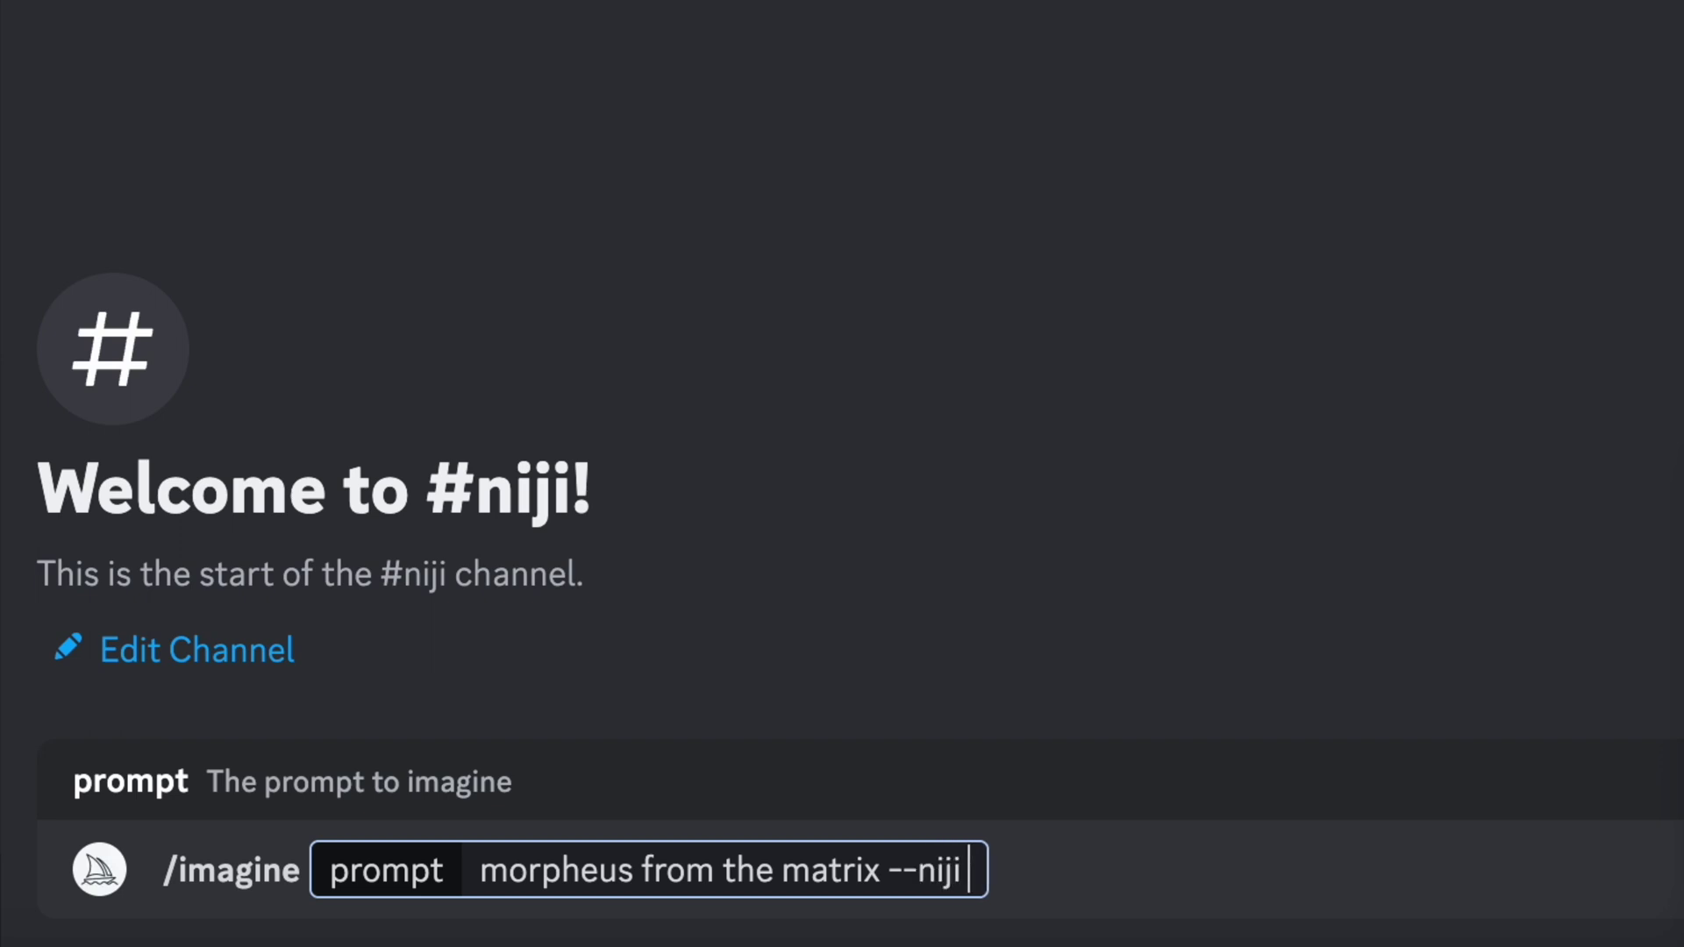
{"action": "type", "text": " 5"}
{"action": "key", "text": "Return"}
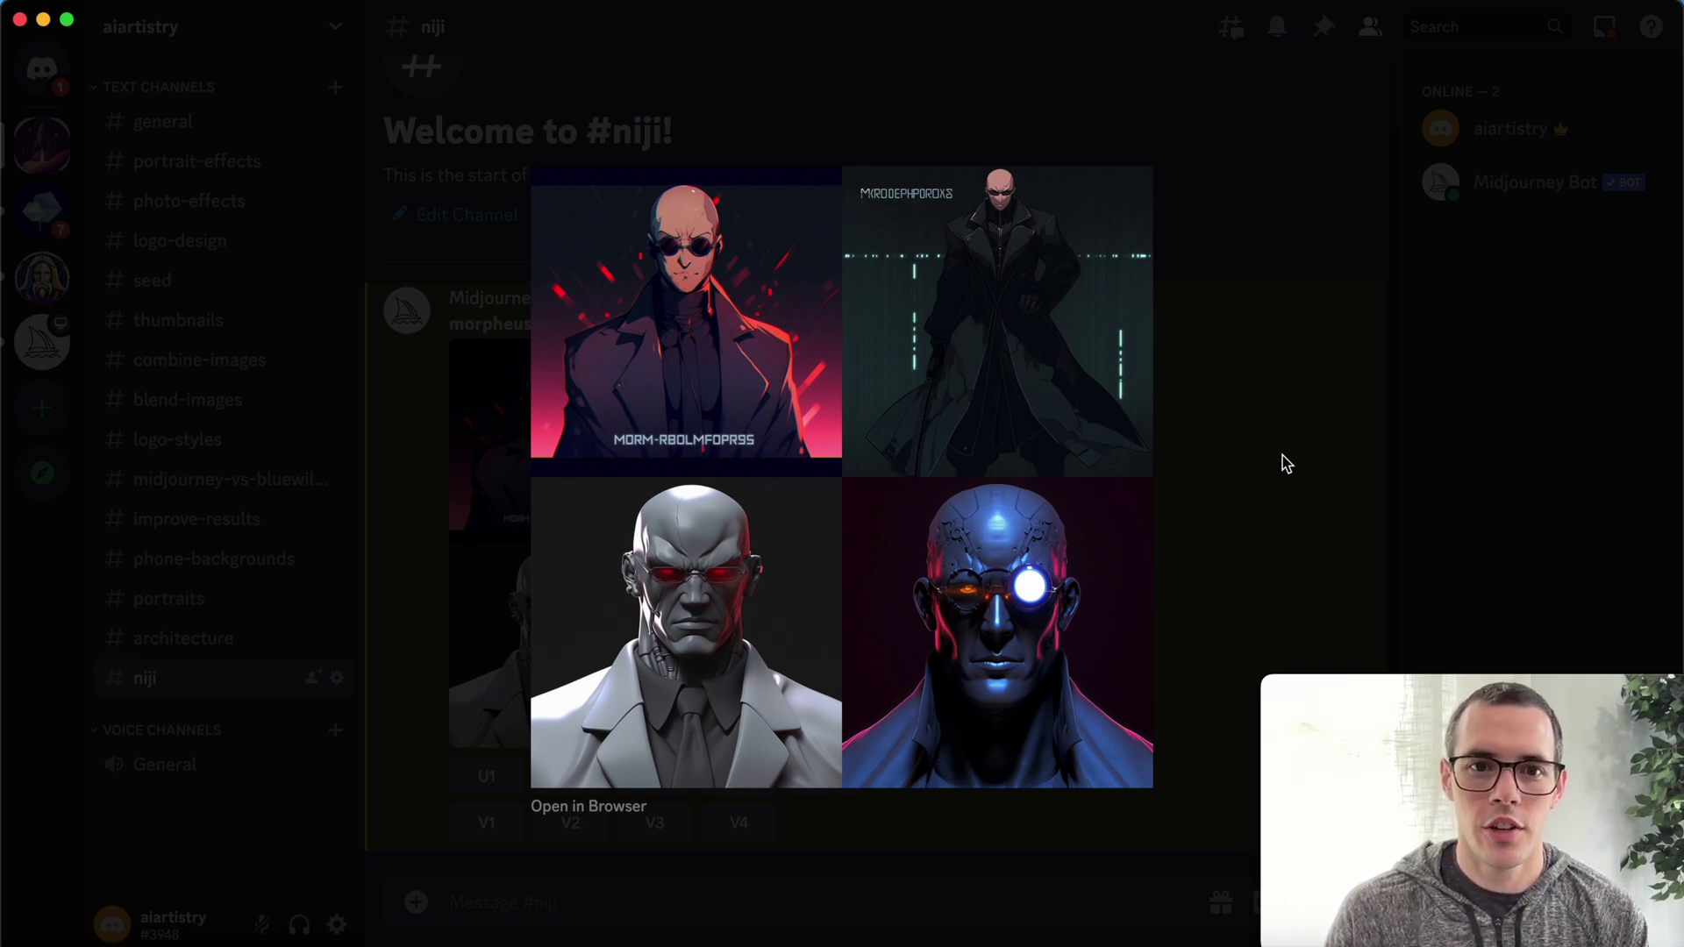
Close the enlarged Morpheus image preview to return to the bot's grid in #niji.
{"action": "left_click", "coordinate": [1287, 463]}
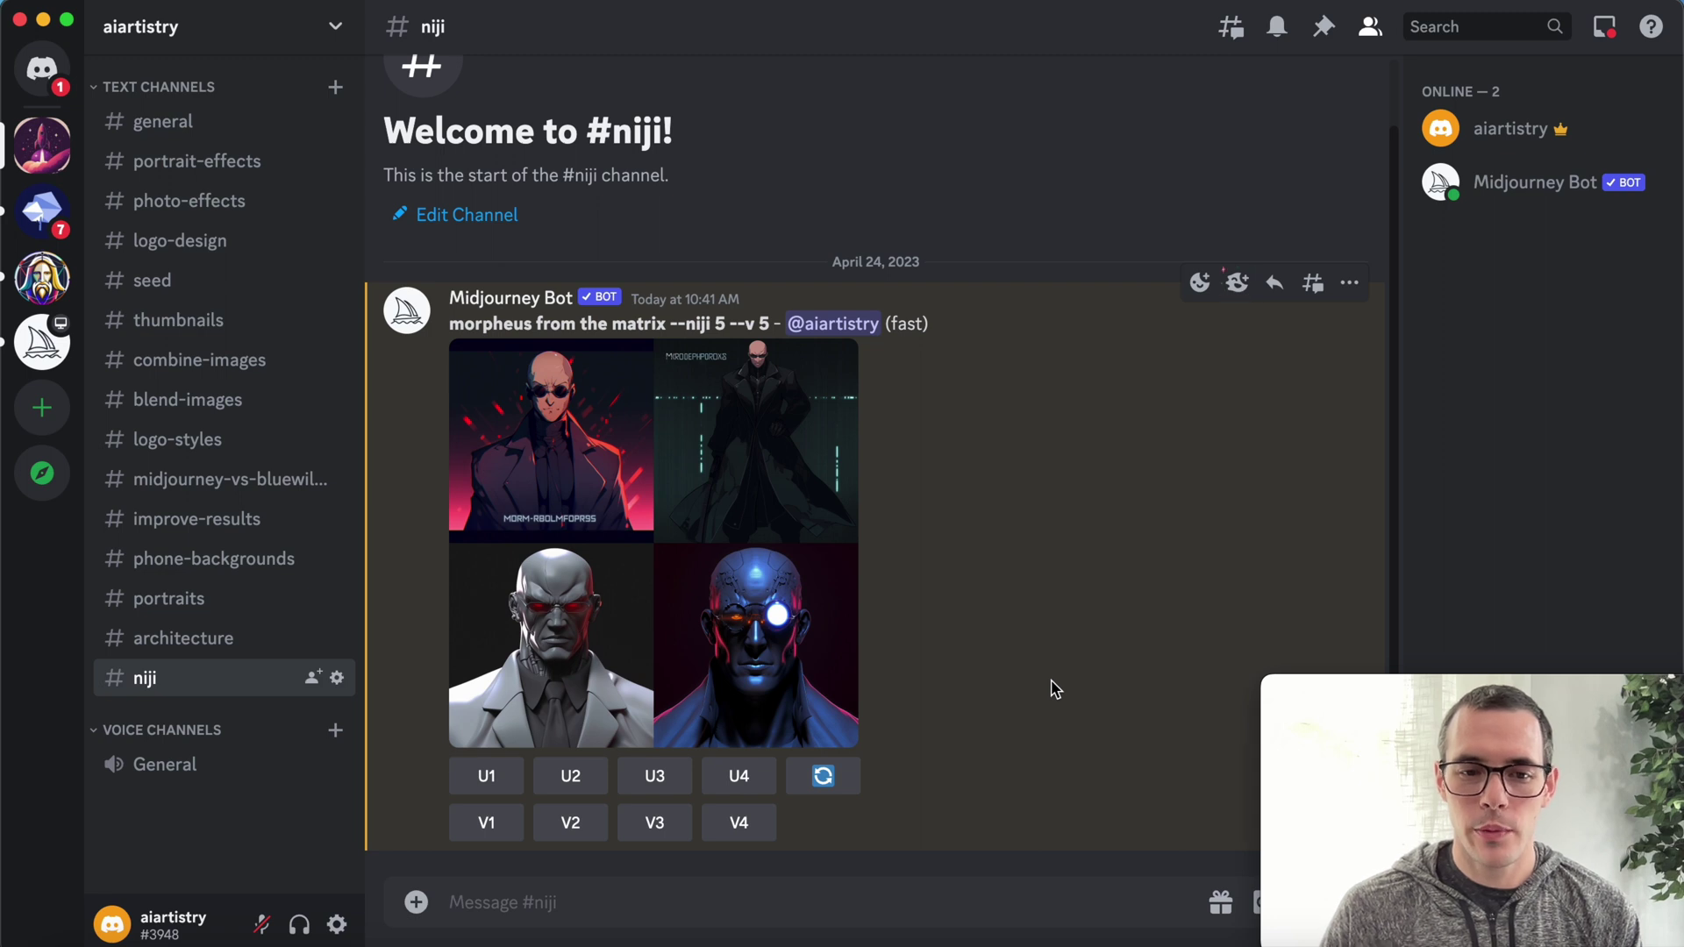
Send the /imagine prompt 'a wwe fight on the streets of new york city --niji 5'.
{"action": "type", "text": "/im"}
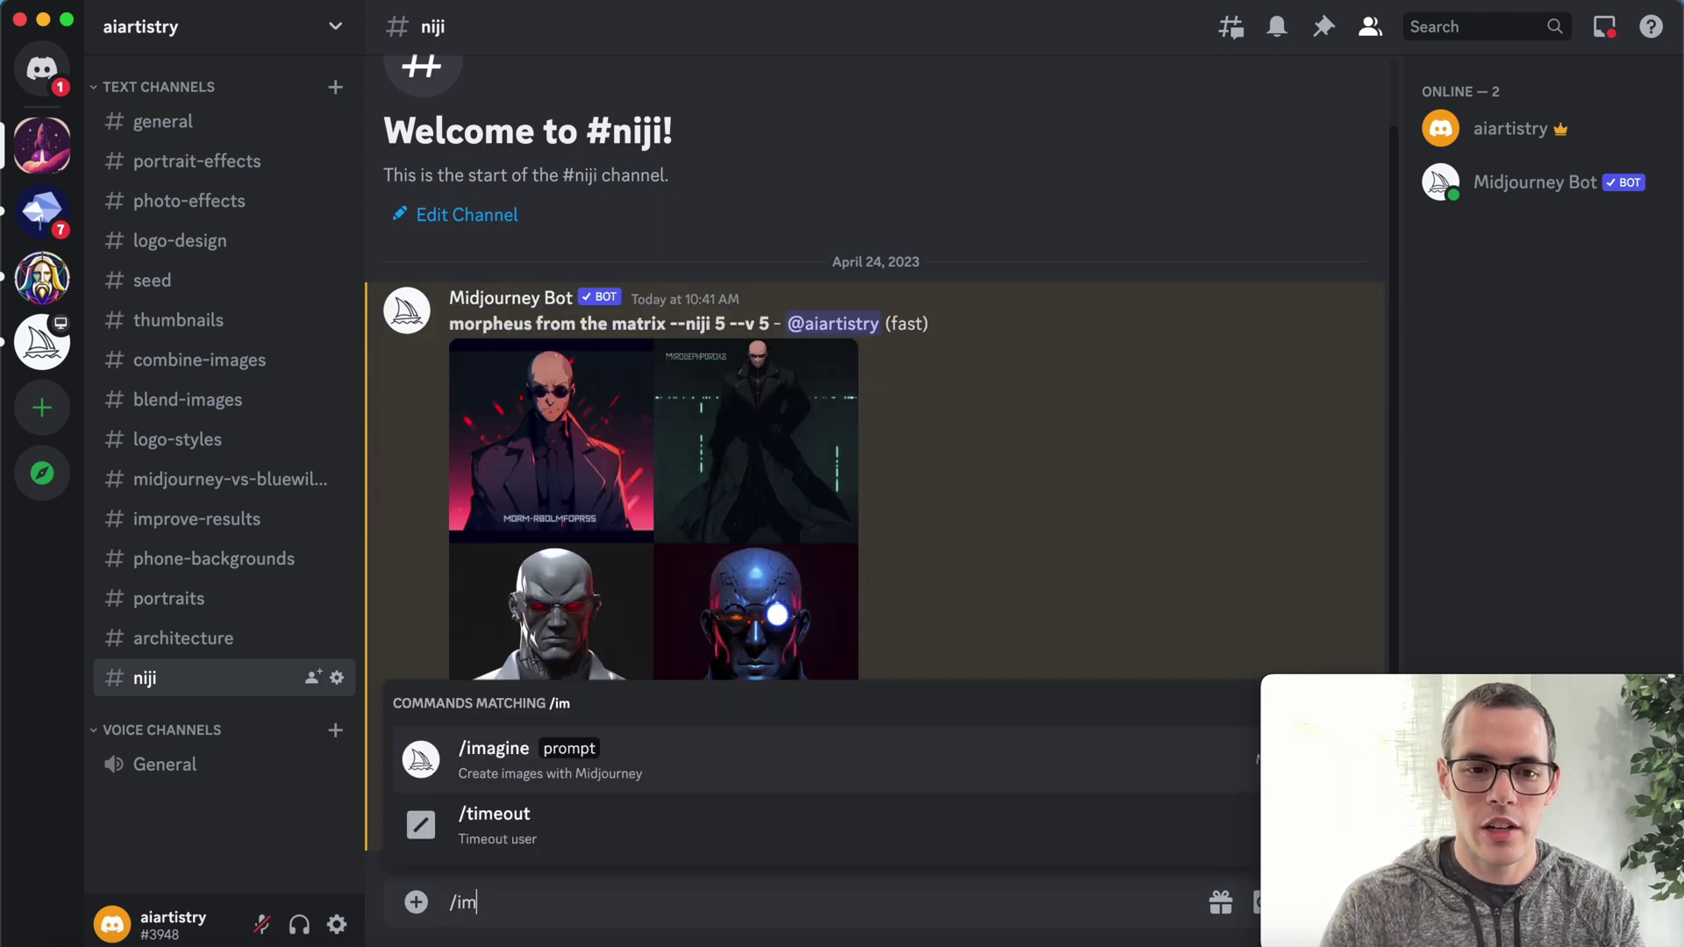
{"action": "left_click", "coordinate": [868, 765]}
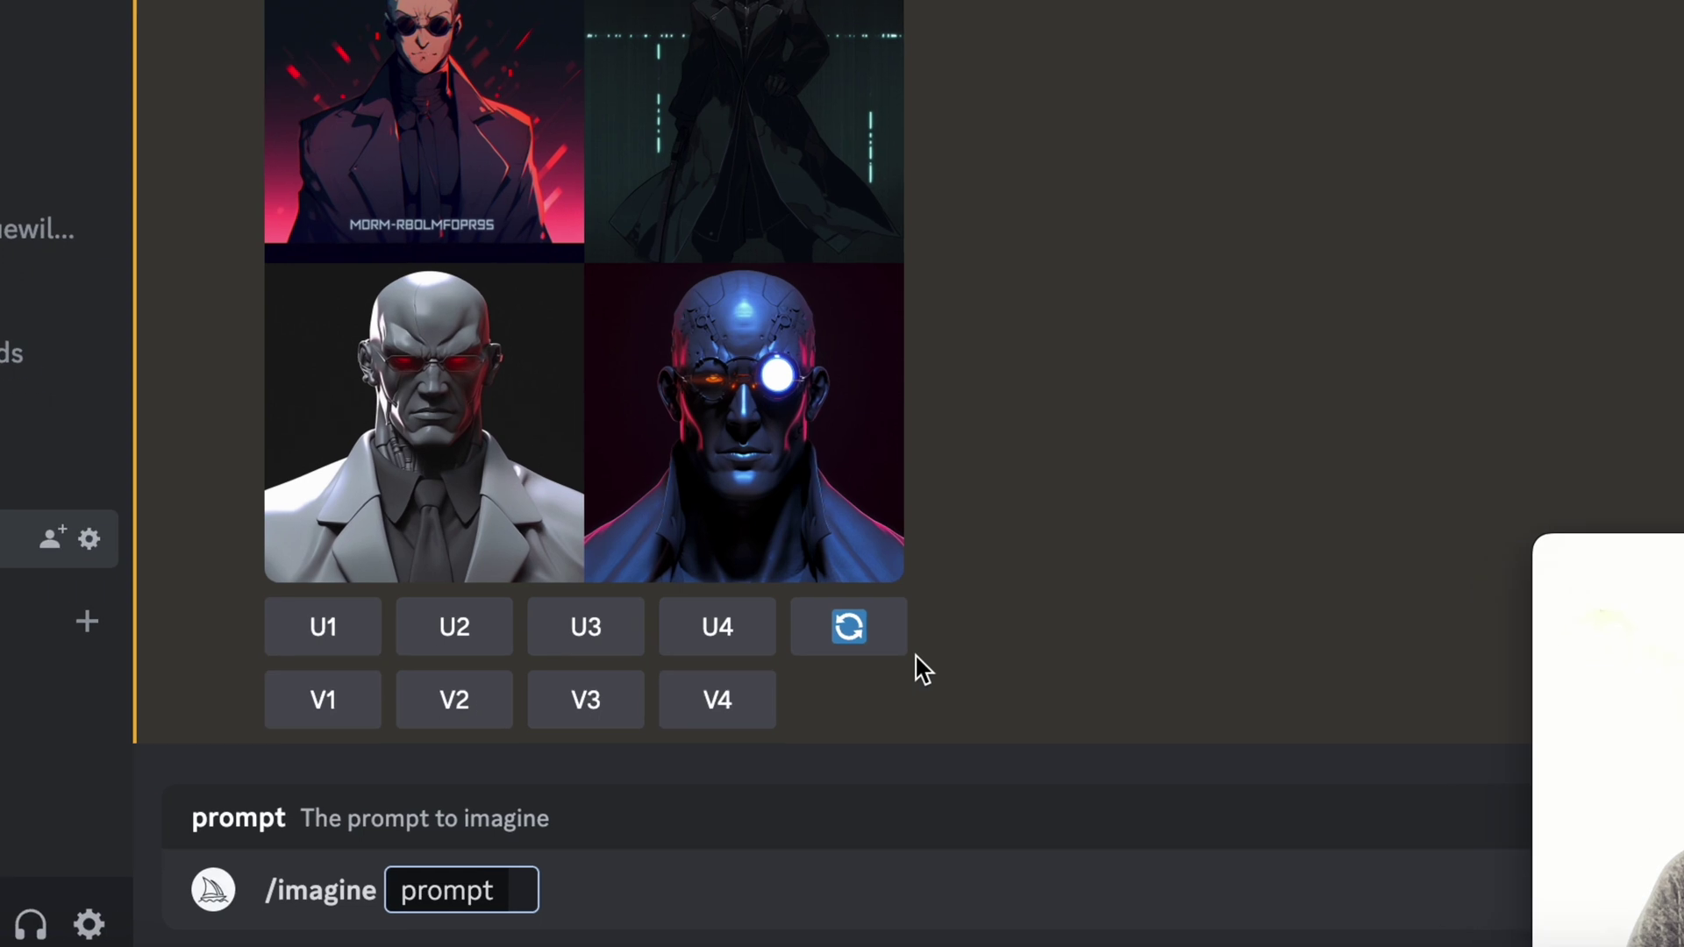
{"action": "type", "text": "a wwe"}
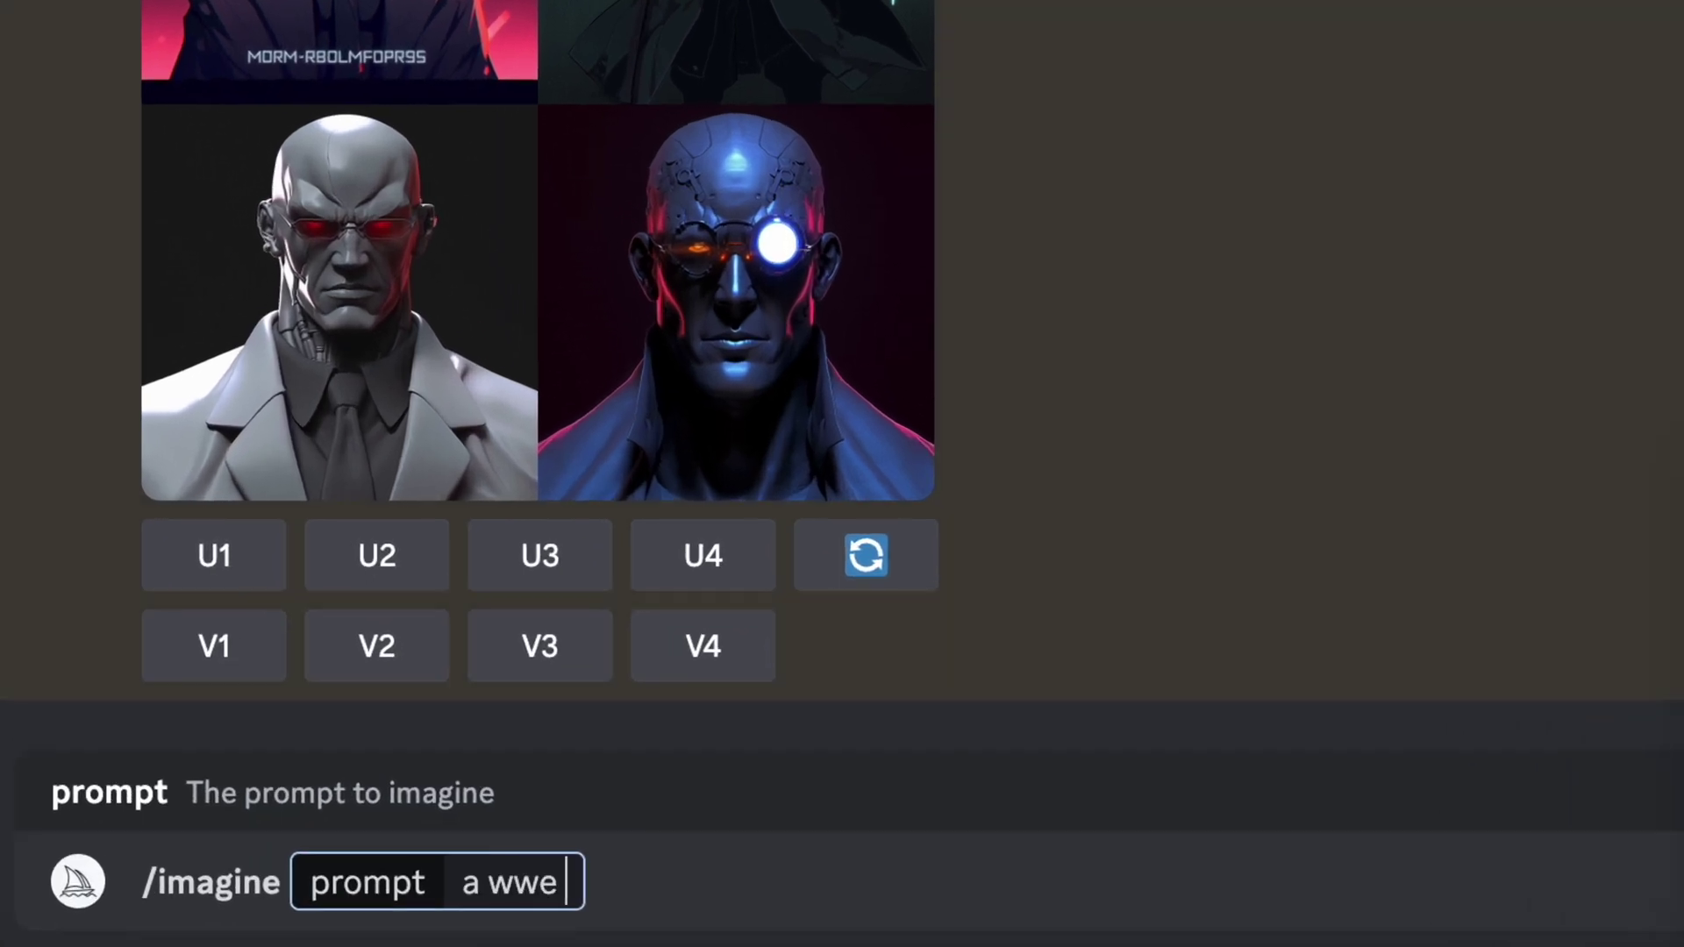
{"action": "type", "text": " fight o"}
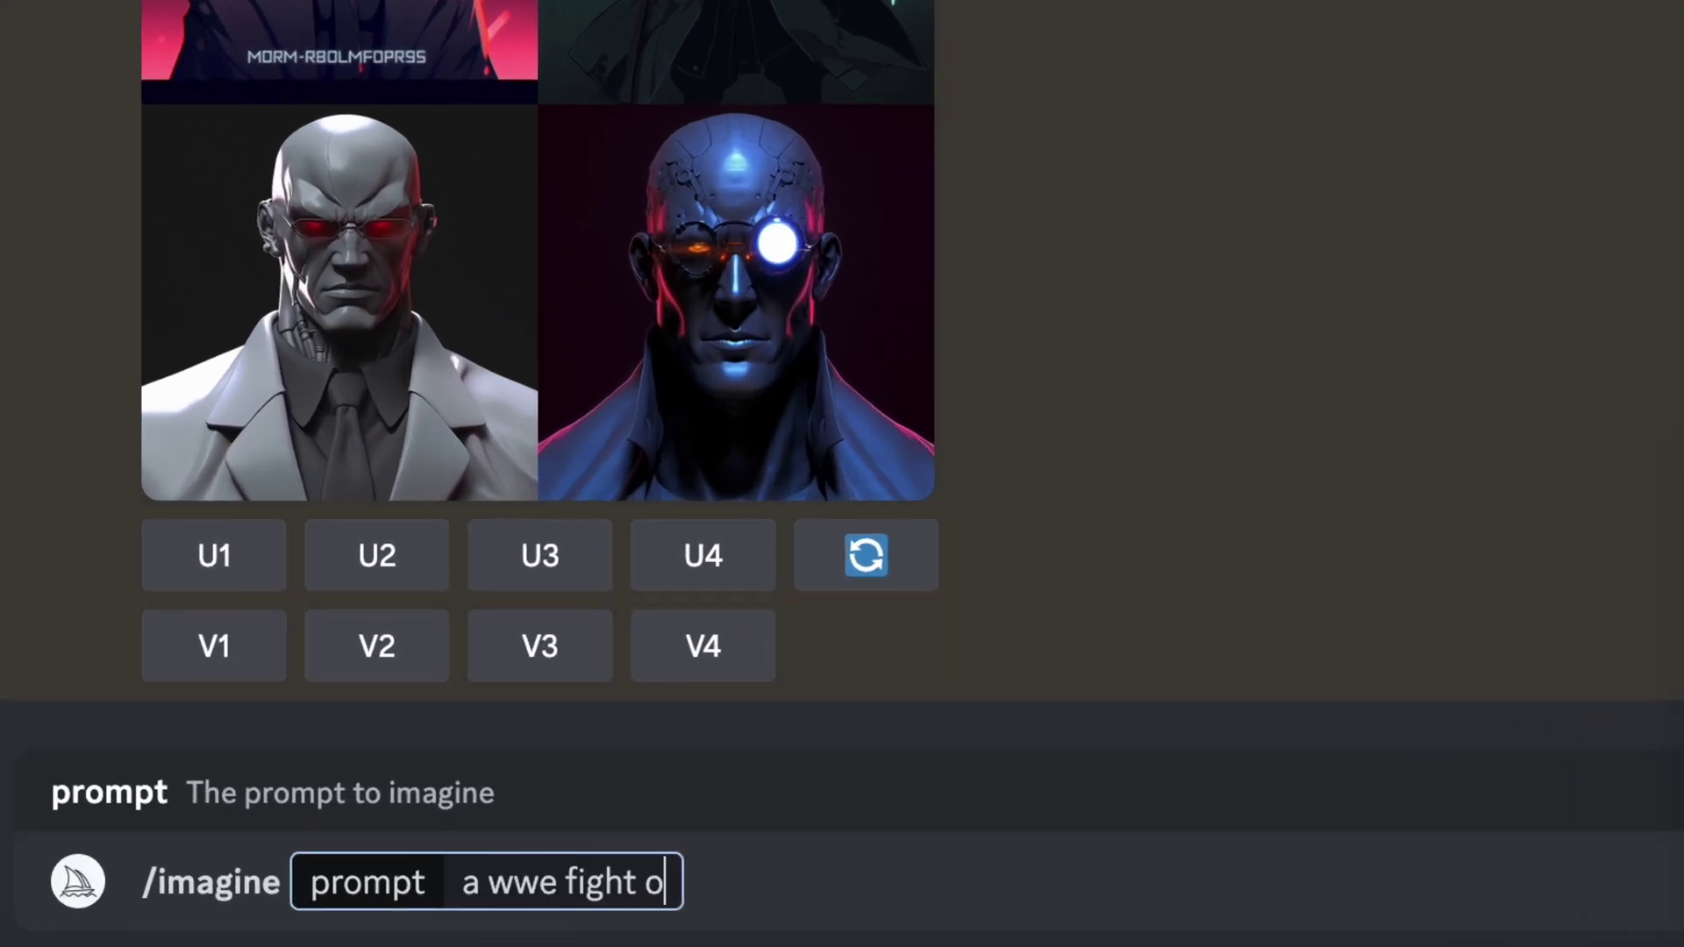
{"action": "type", "text": "n the"}
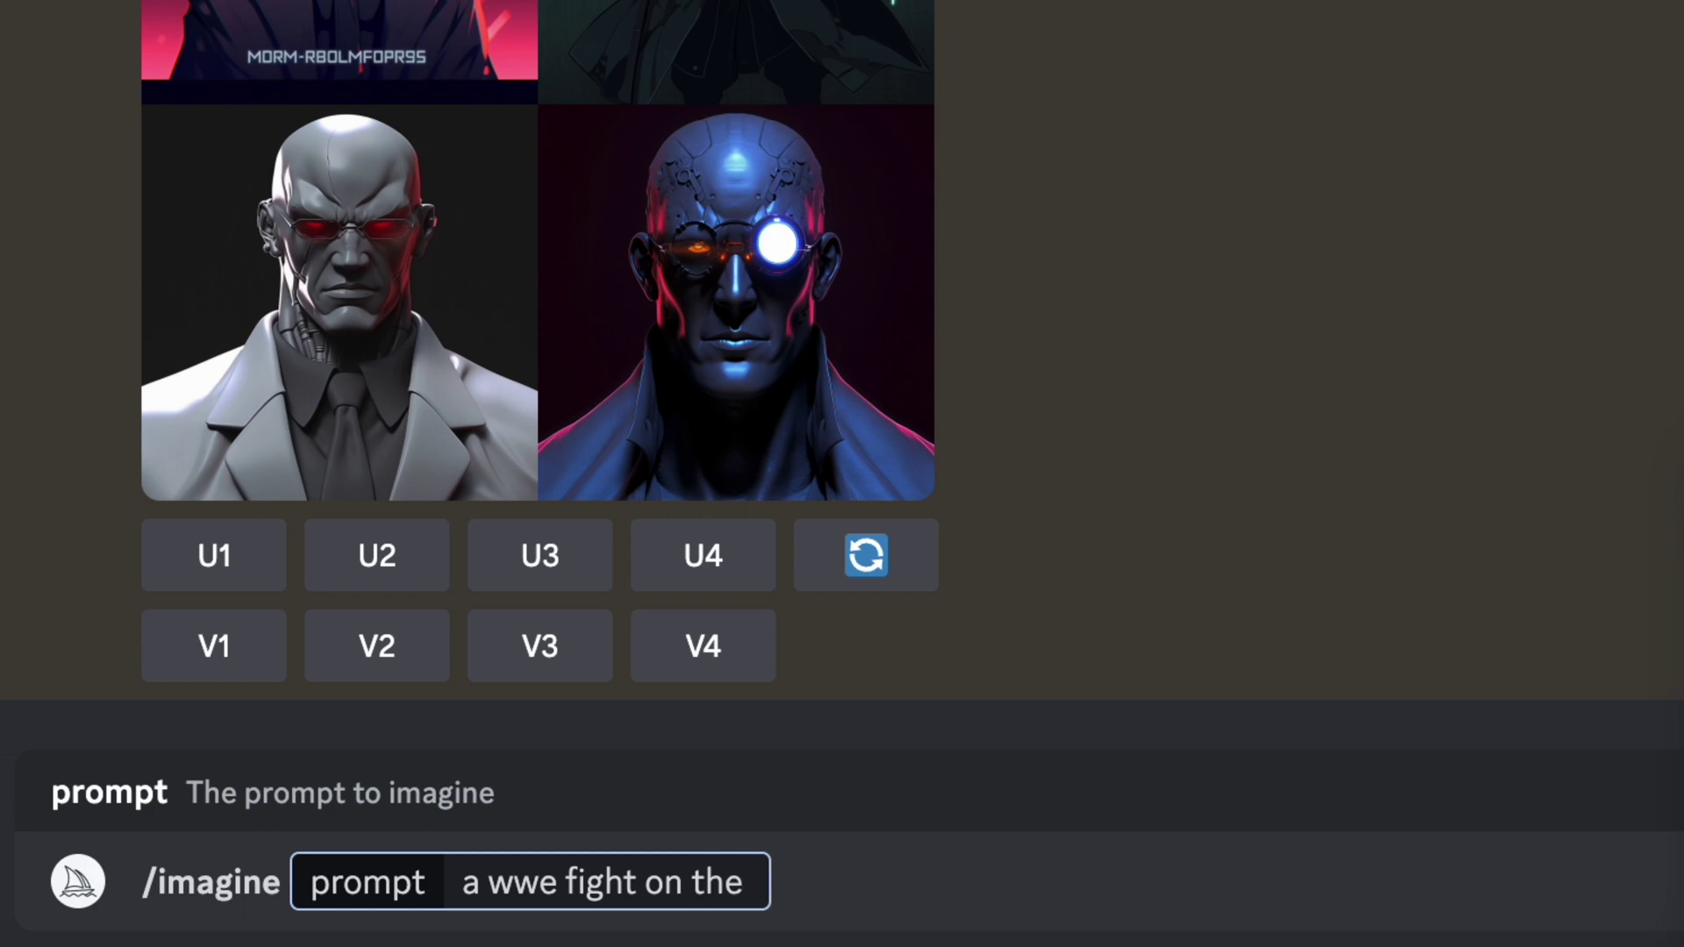
{"action": "type", "text": " streets of n"}
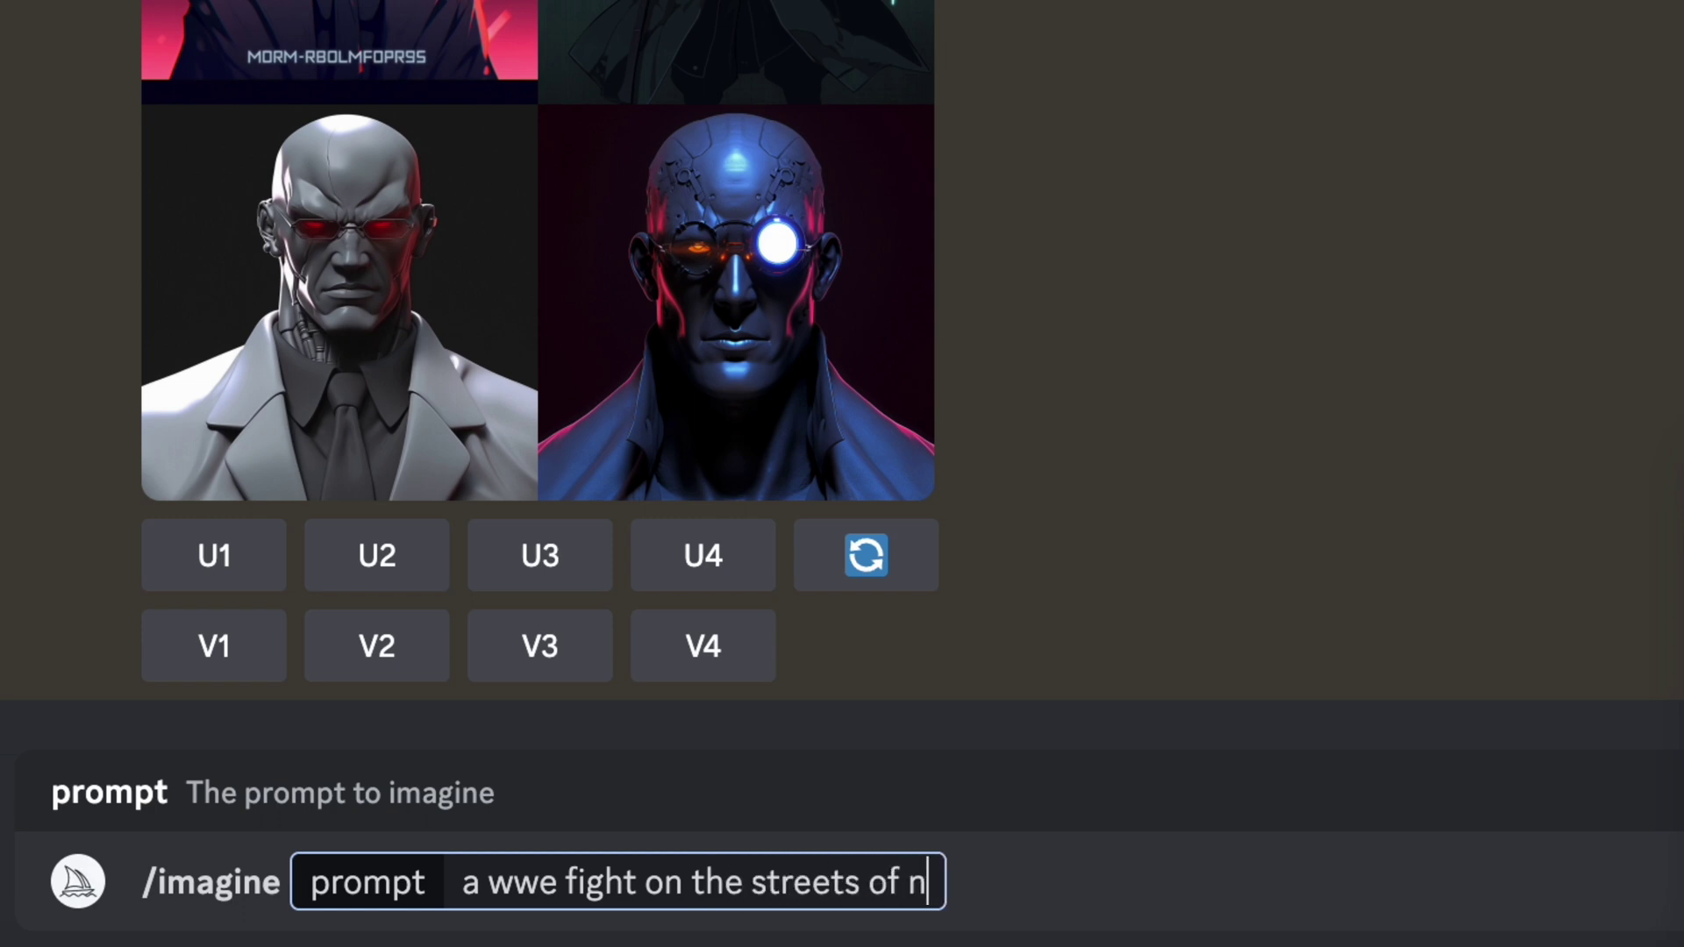
{"action": "type", "text": "ew york city --"}
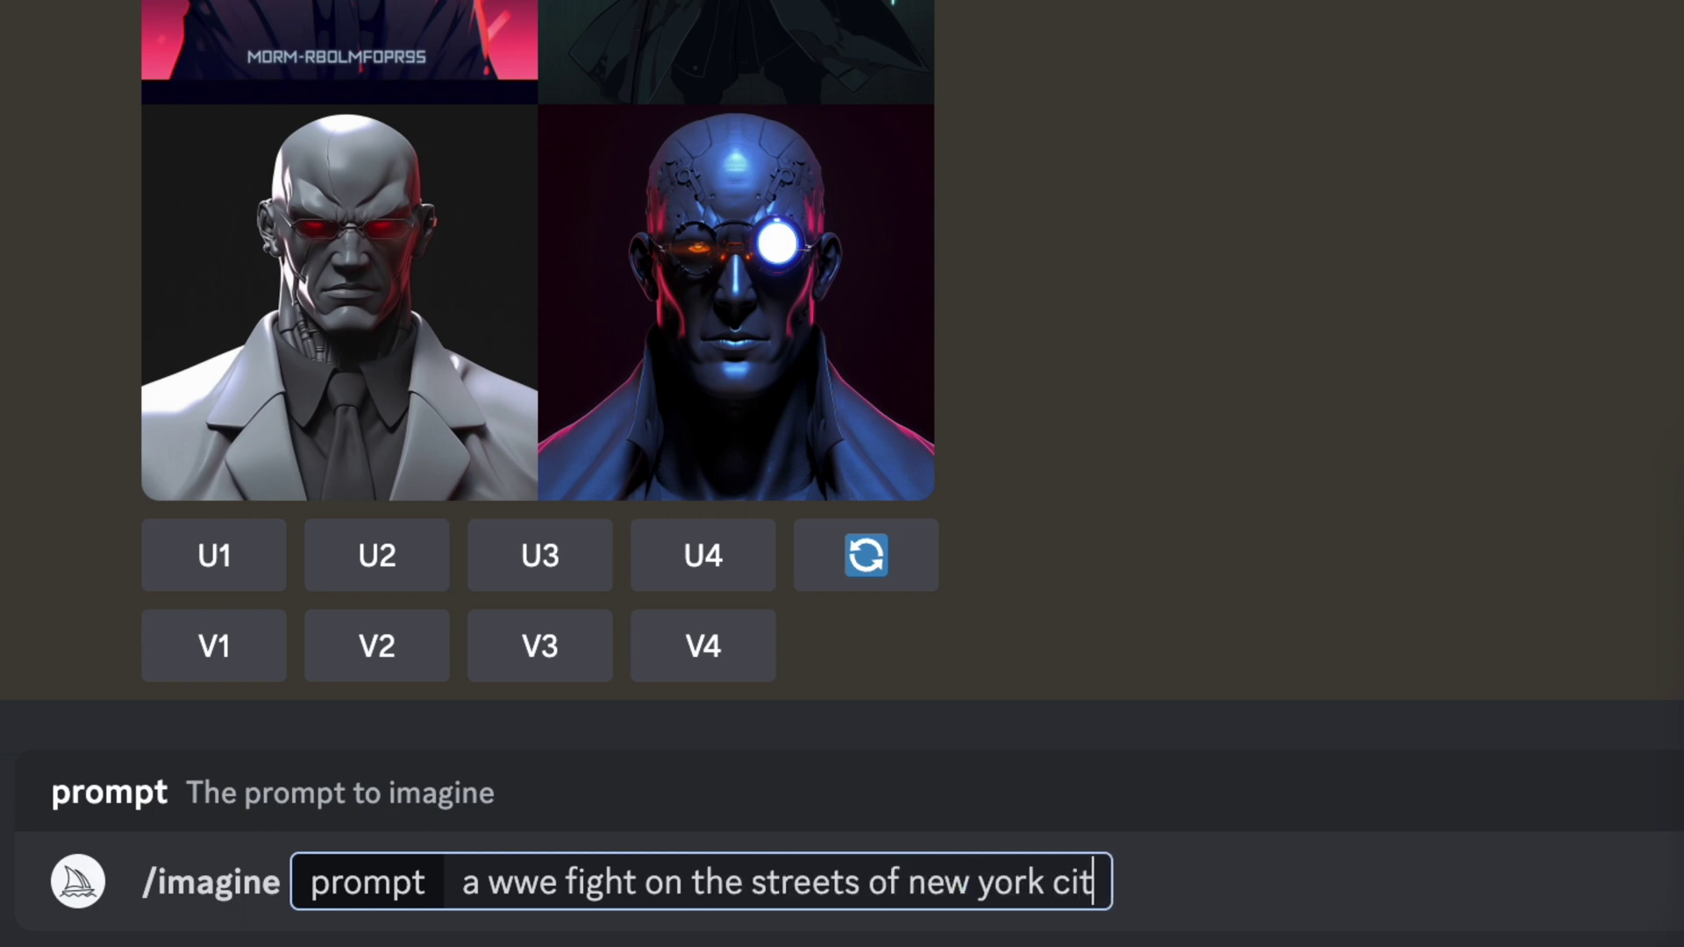
{"action": "type", "text": "niji 5"}
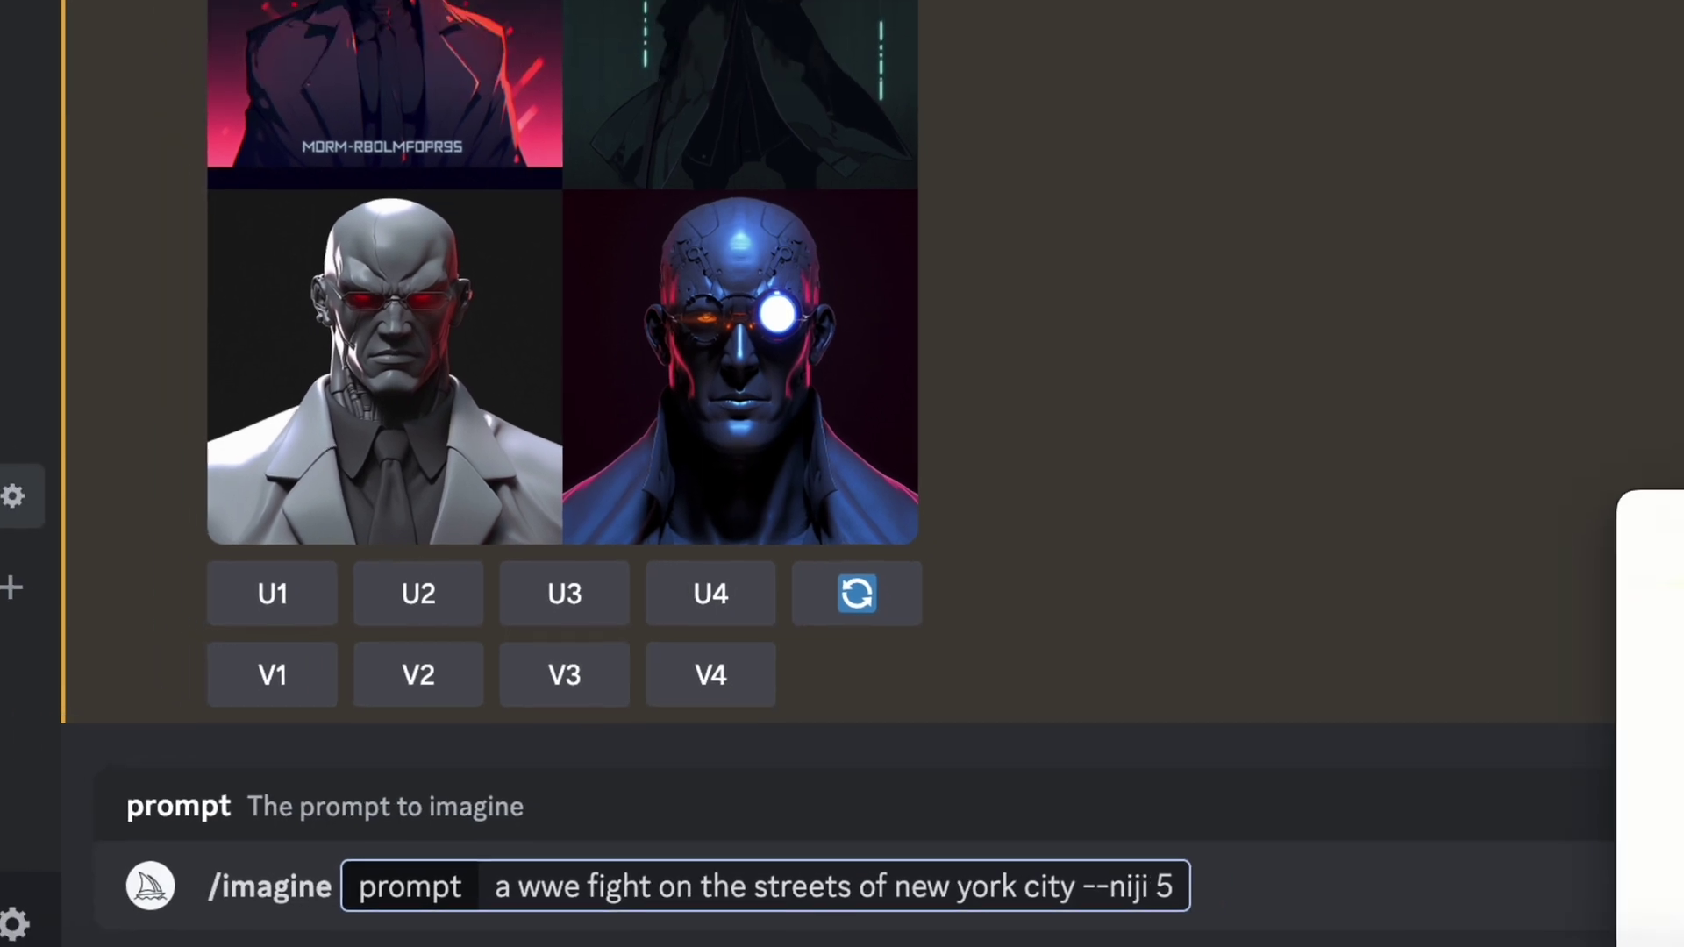
{"action": "key", "text": "Return"}
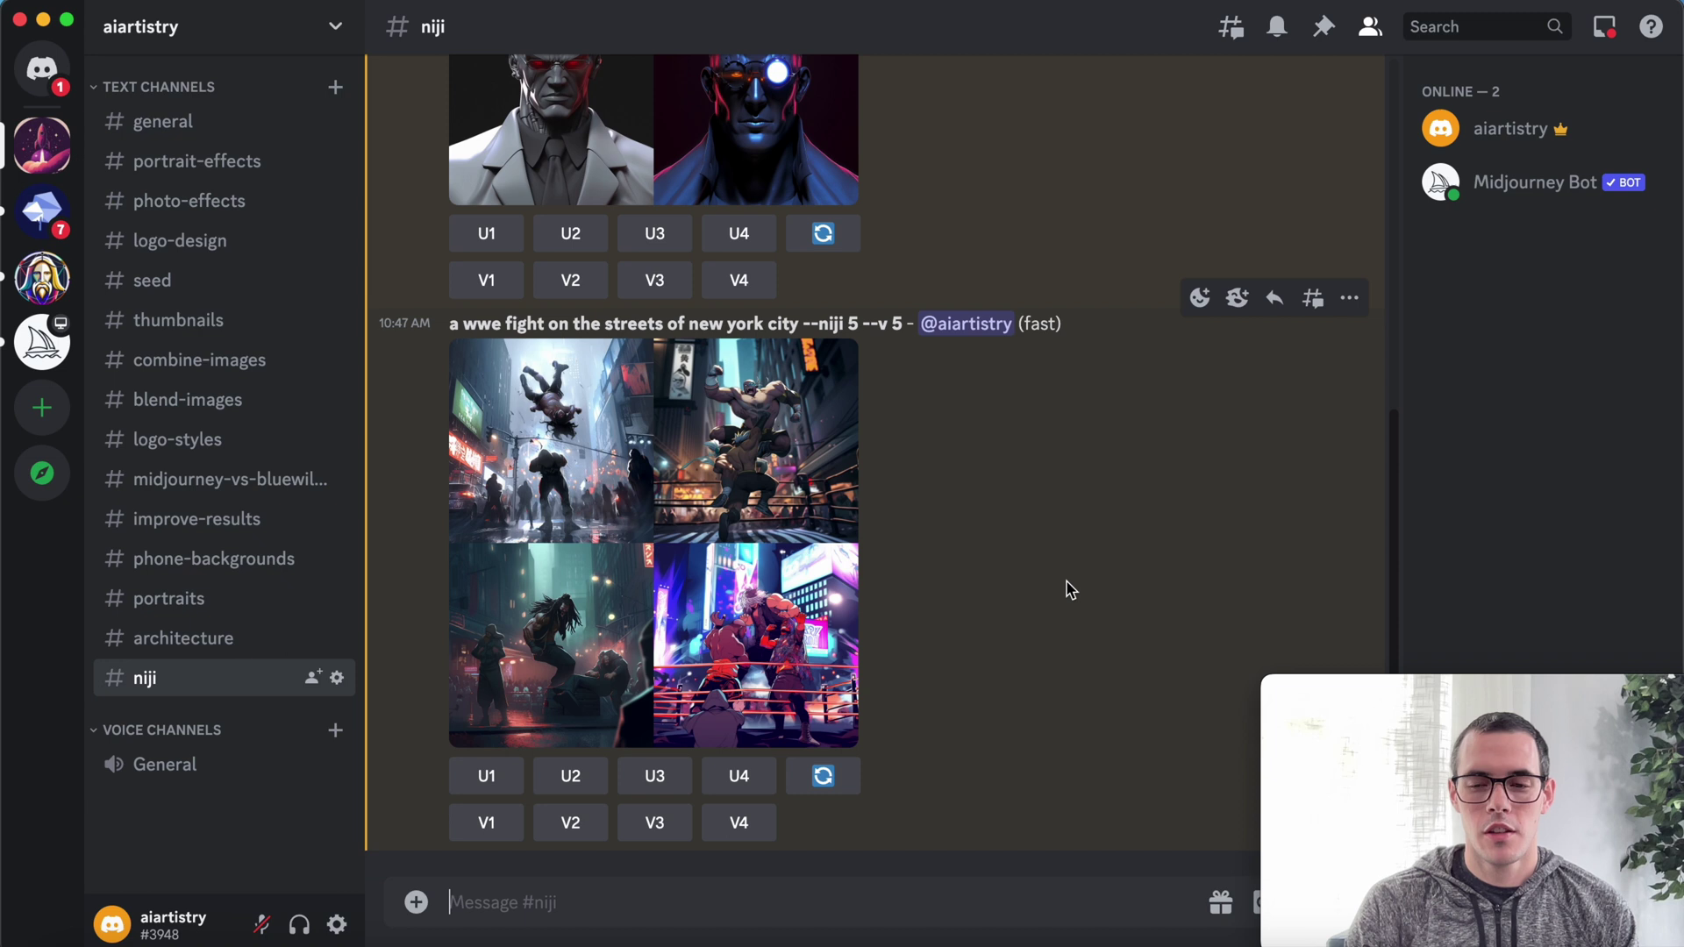
Preview the finished WWE street-fight grid at full size, then close the viewer.
{"action": "left_click", "coordinate": [728, 566]}
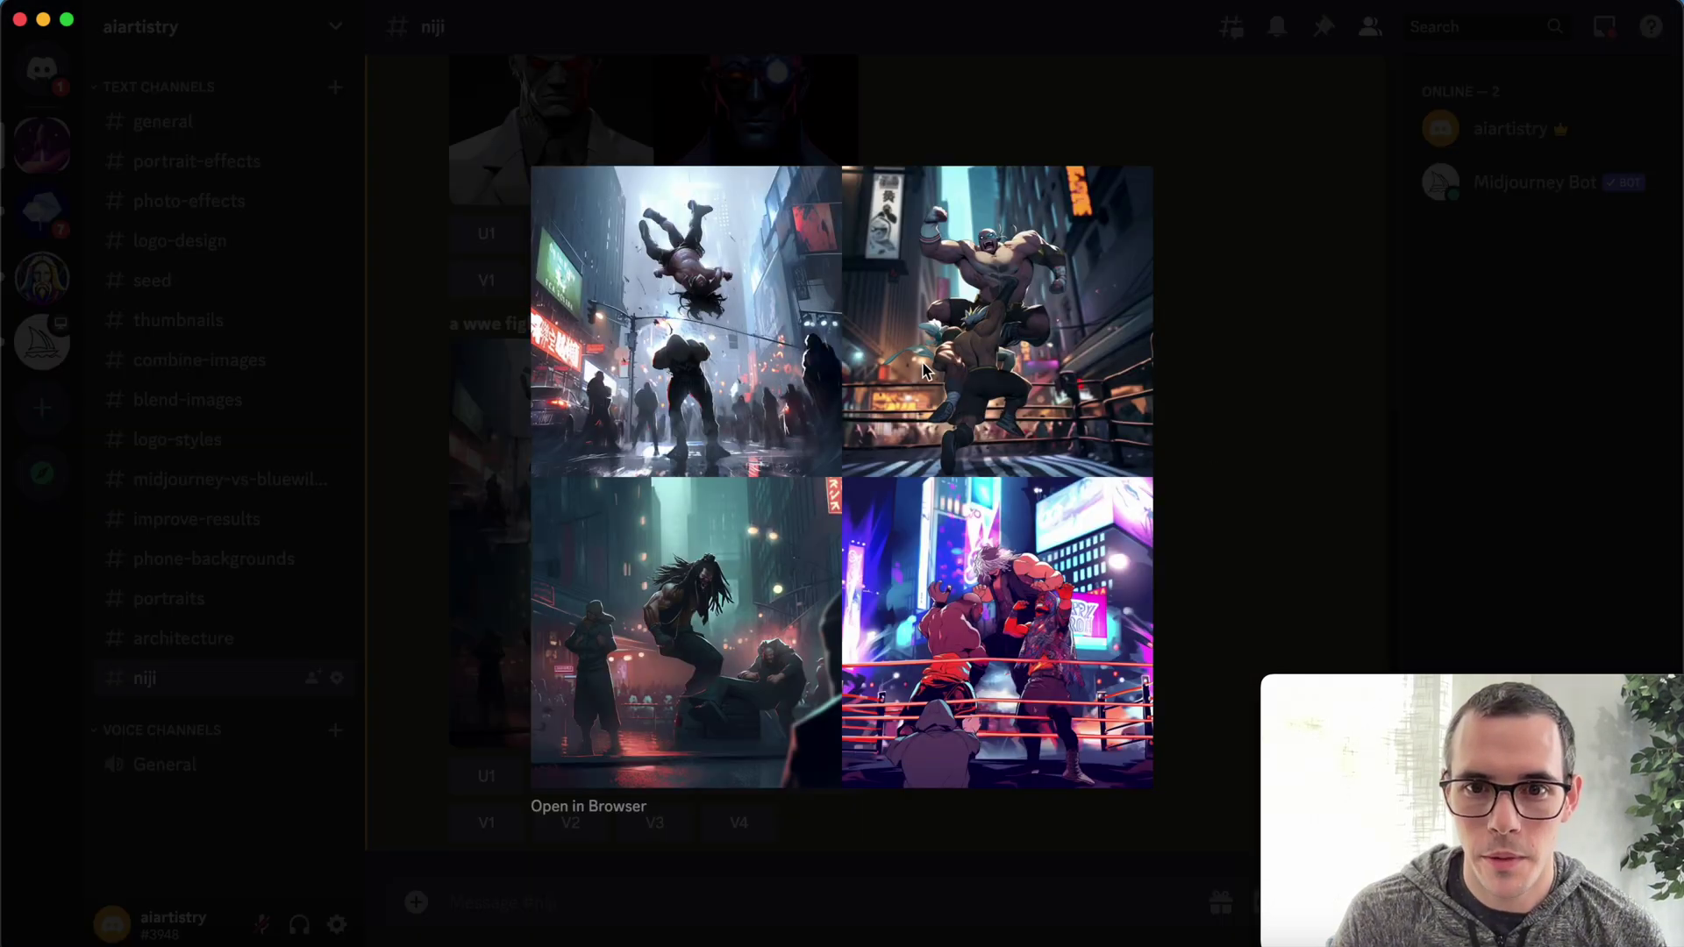
{"action": "left_click", "coordinate": [1220, 500]}
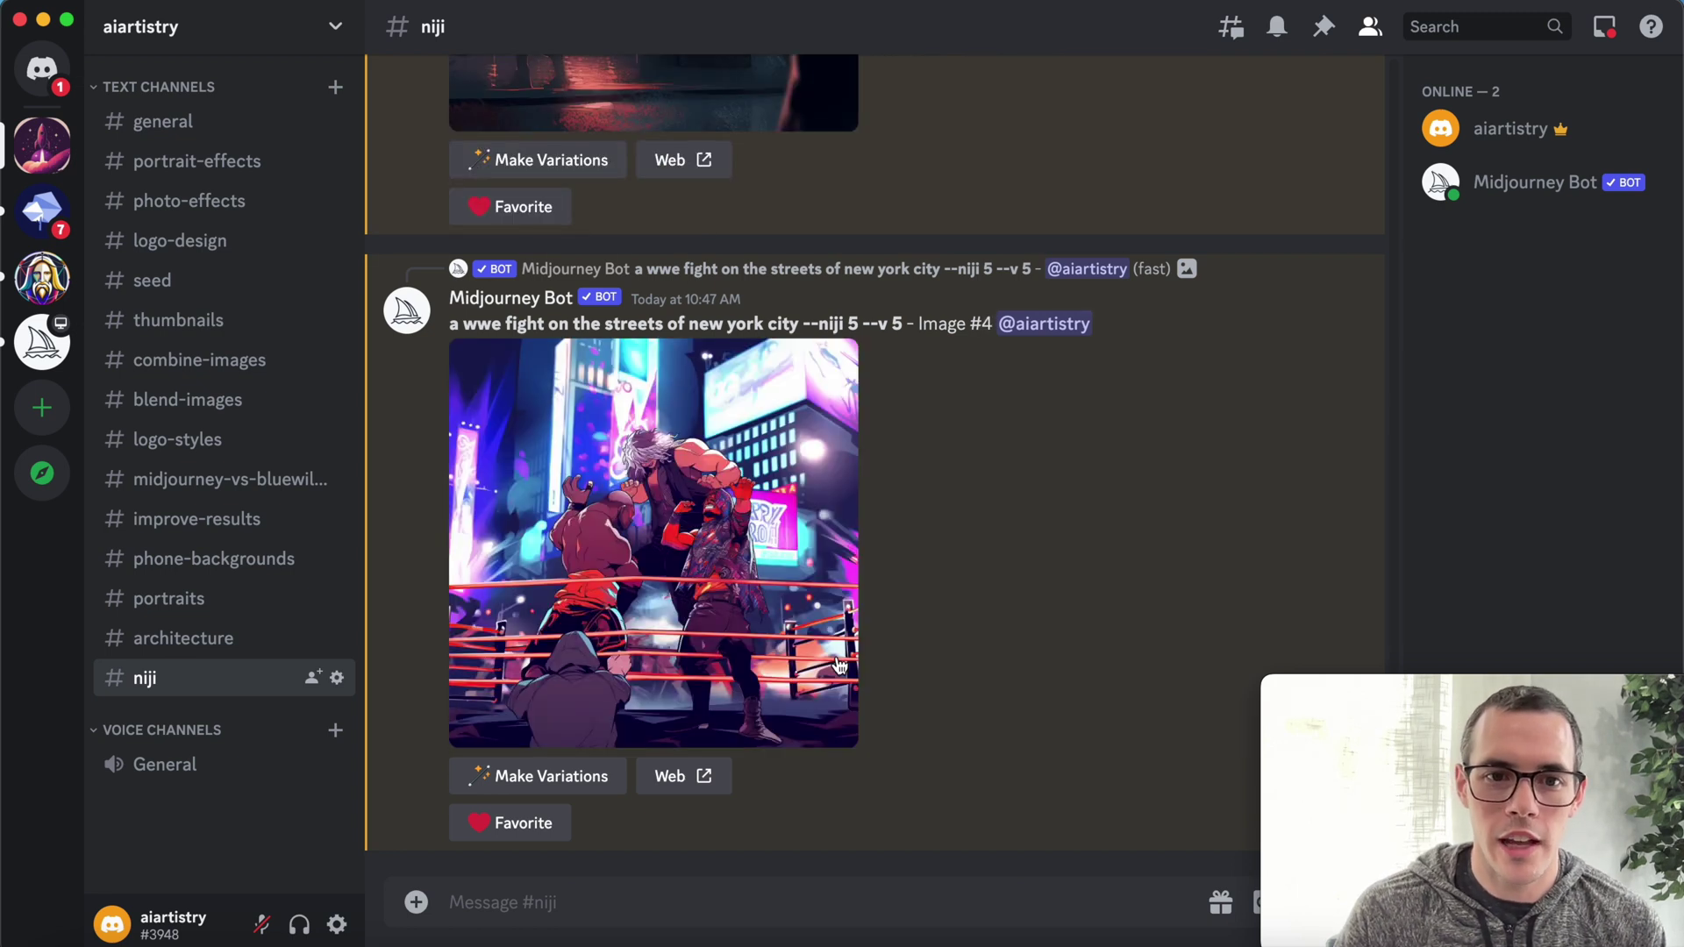
View upscaled Images #1 and #2 of the WWE fight enlarged, closing each.
{"action": "scroll", "coordinate": [837, 664], "scroll_direction": "up", "scroll_amount": 15}
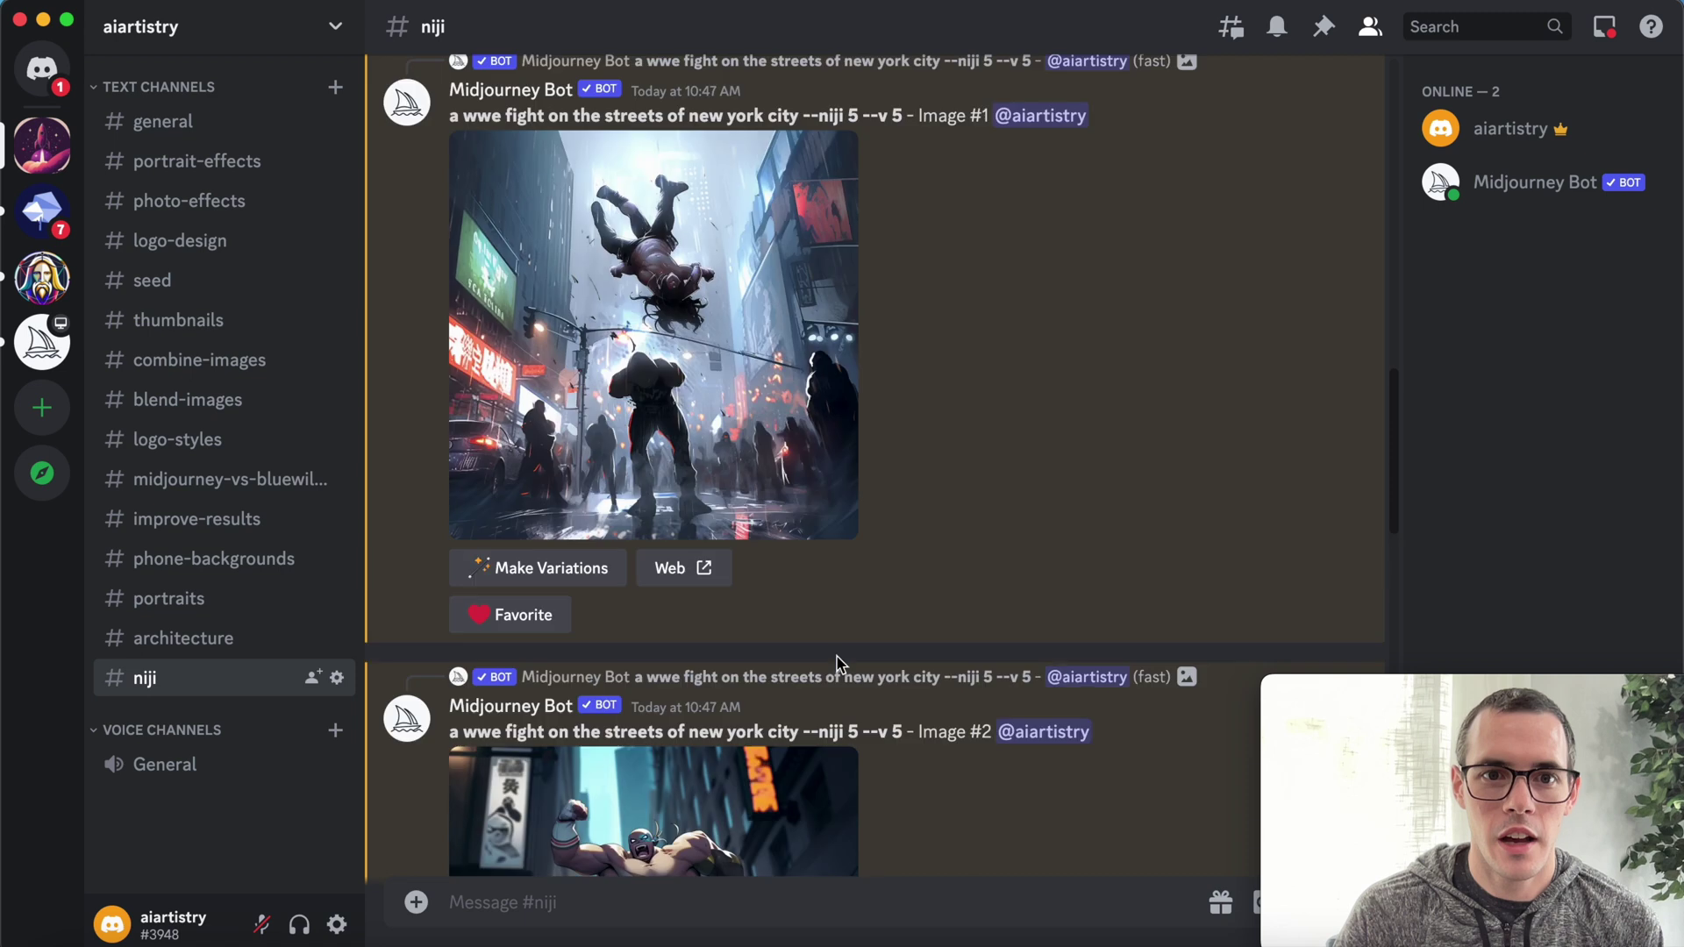
{"action": "left_click", "coordinate": [721, 464]}
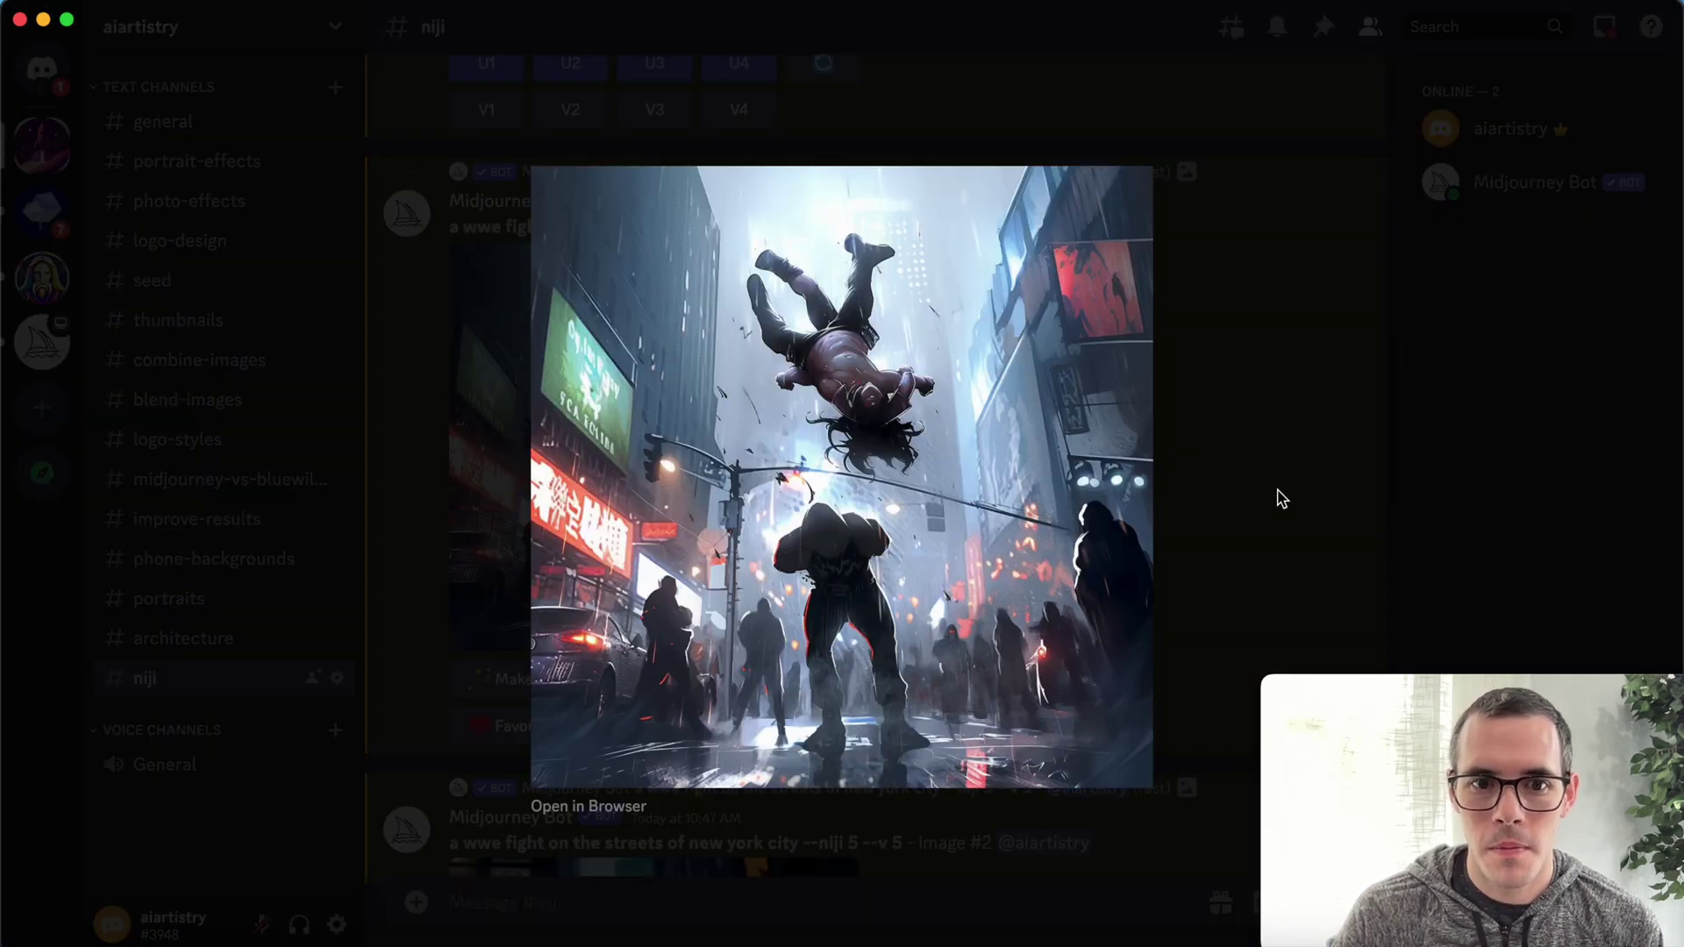
{"action": "left_click", "coordinate": [1281, 498]}
{"action": "scroll", "coordinate": [1278, 492], "scroll_direction": "down", "scroll_amount": 7}
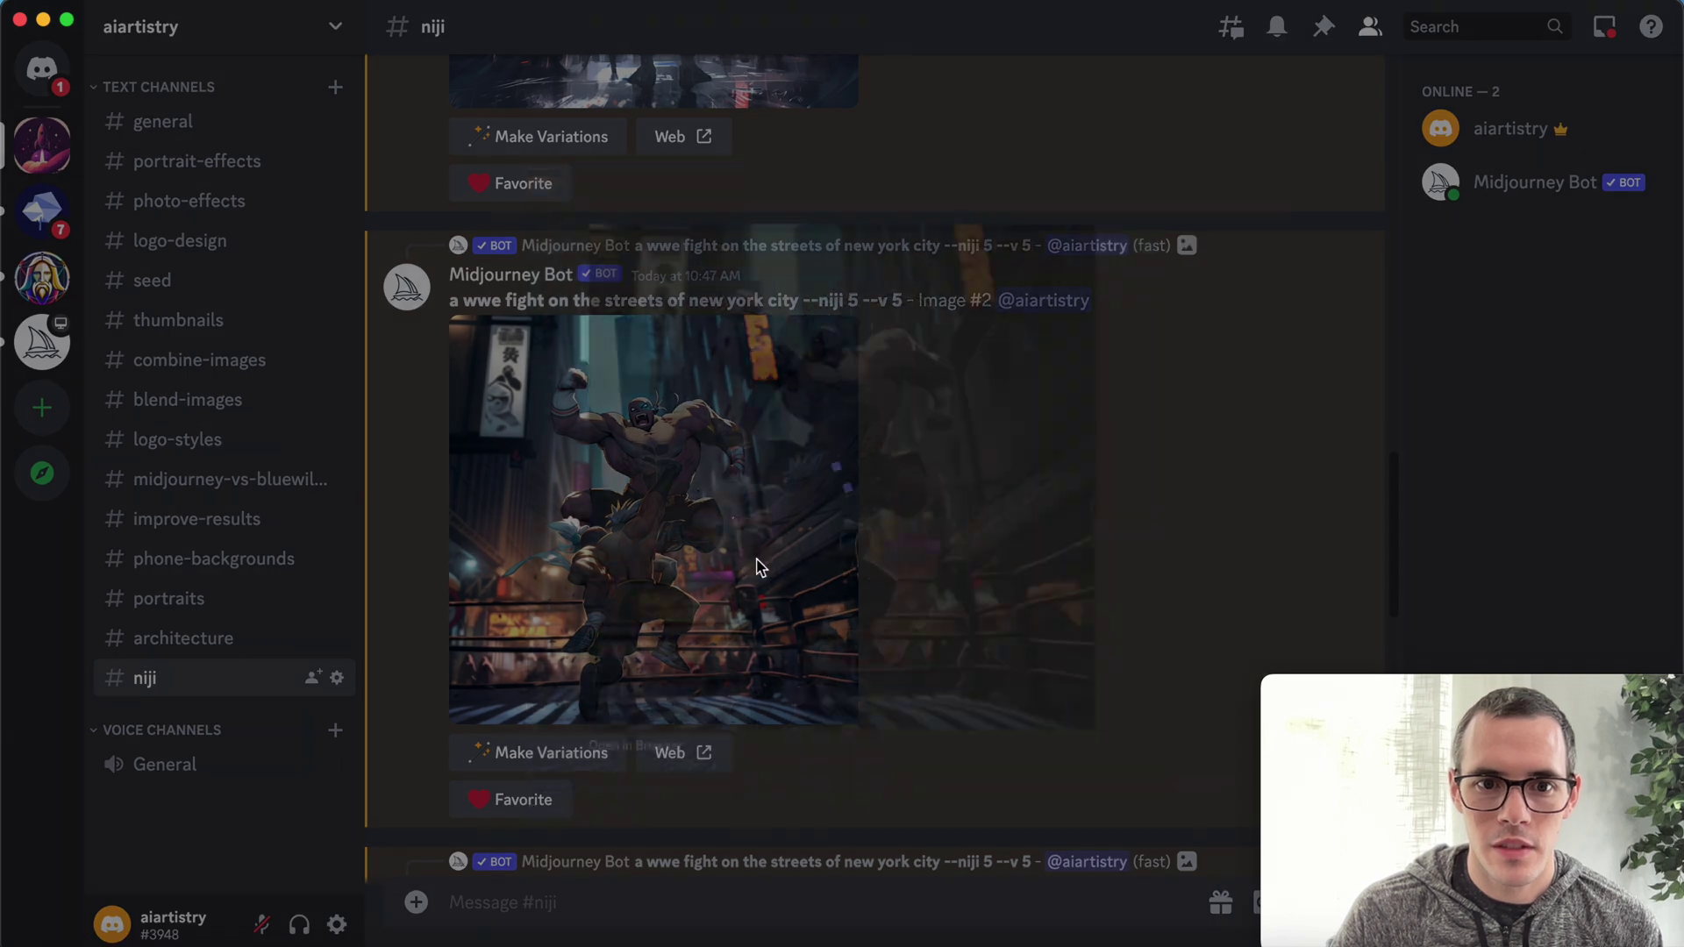
{"action": "left_click", "coordinate": [755, 567]}
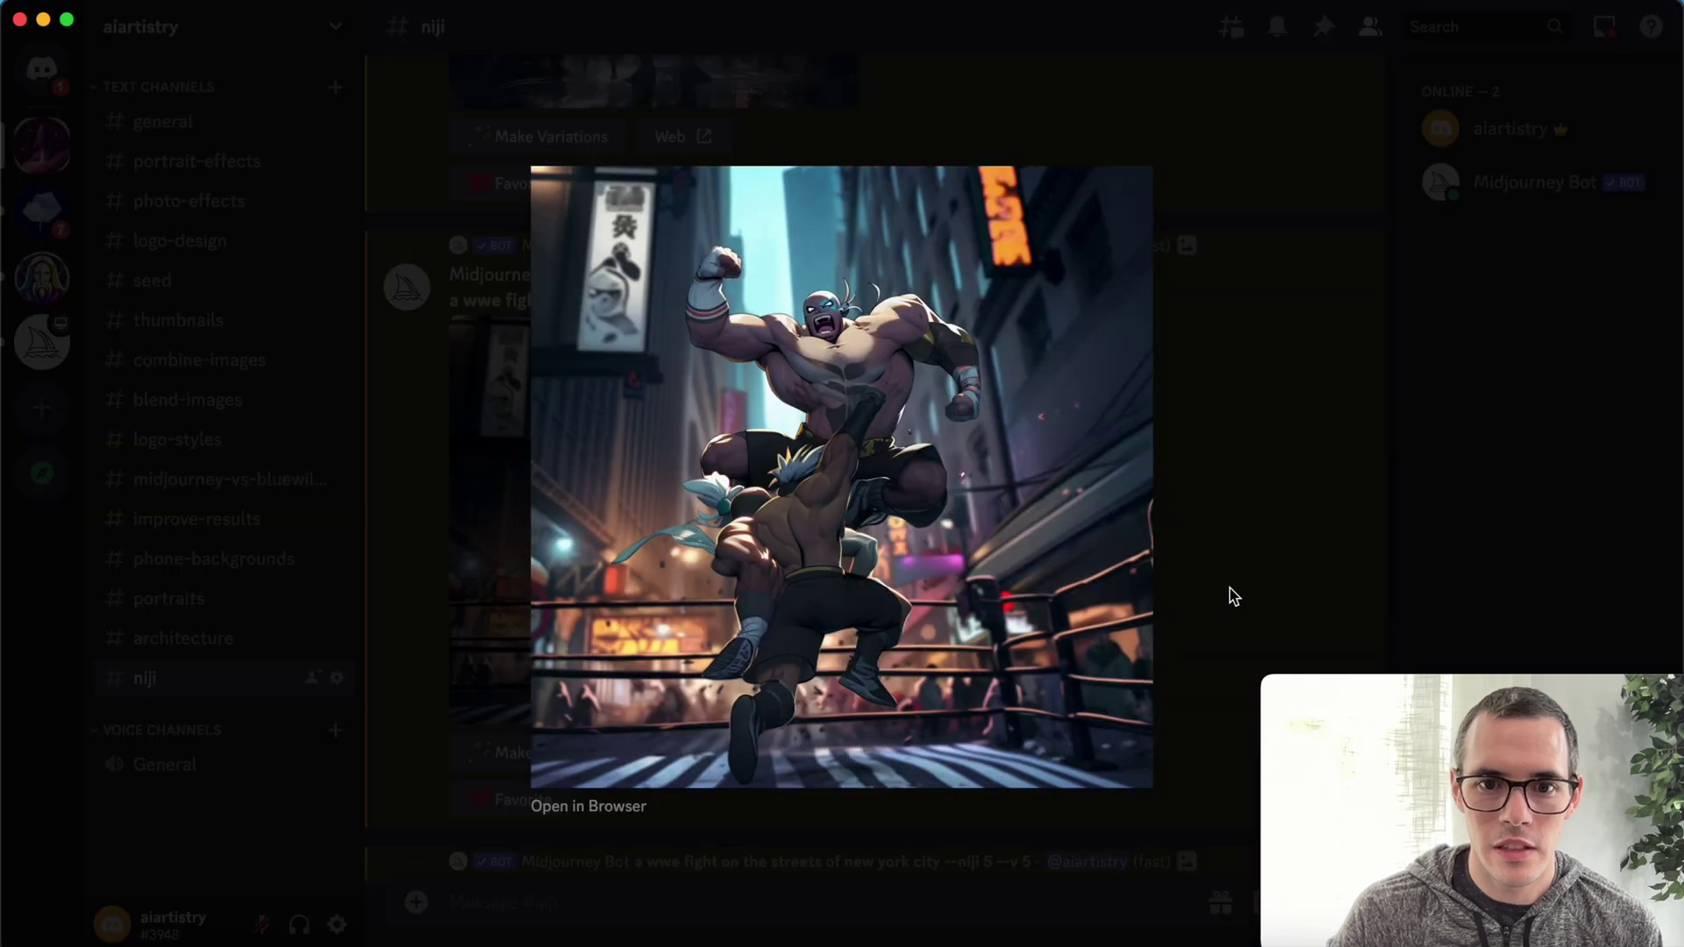
{"action": "left_click", "coordinate": [1294, 563]}
View upscaled Images #3 and #4 enlarged, closing the viewer after each.
{"action": "scroll", "coordinate": [1290, 562], "scroll_direction": "down", "scroll_amount": 8}
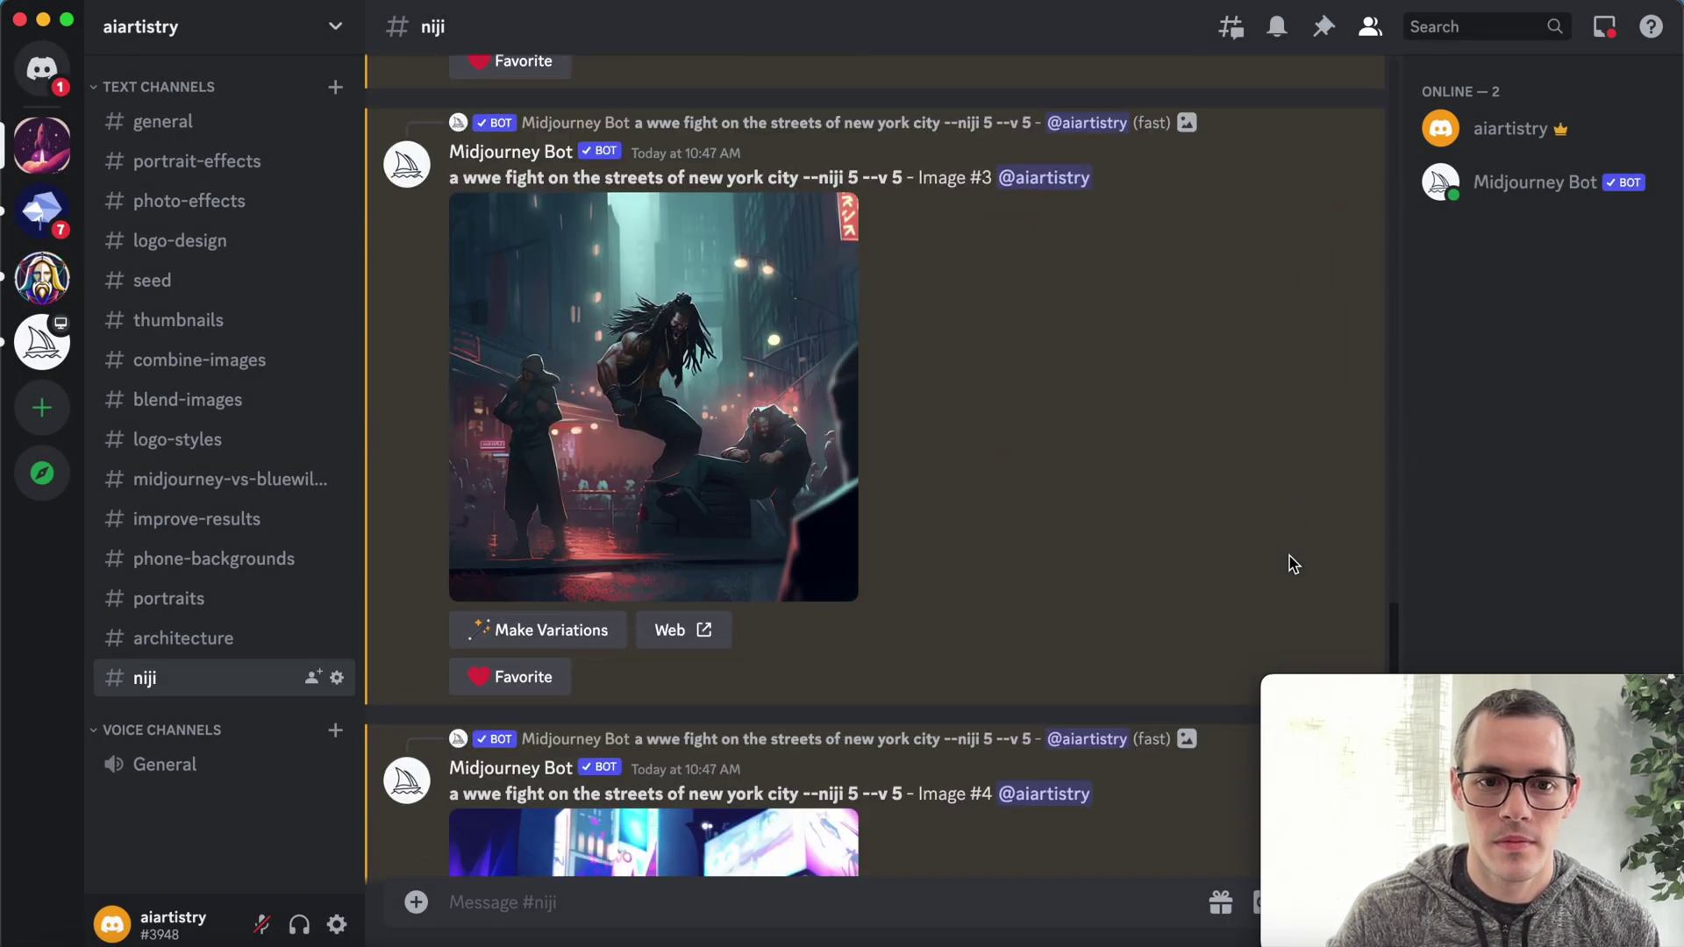
{"action": "left_click", "coordinate": [787, 420]}
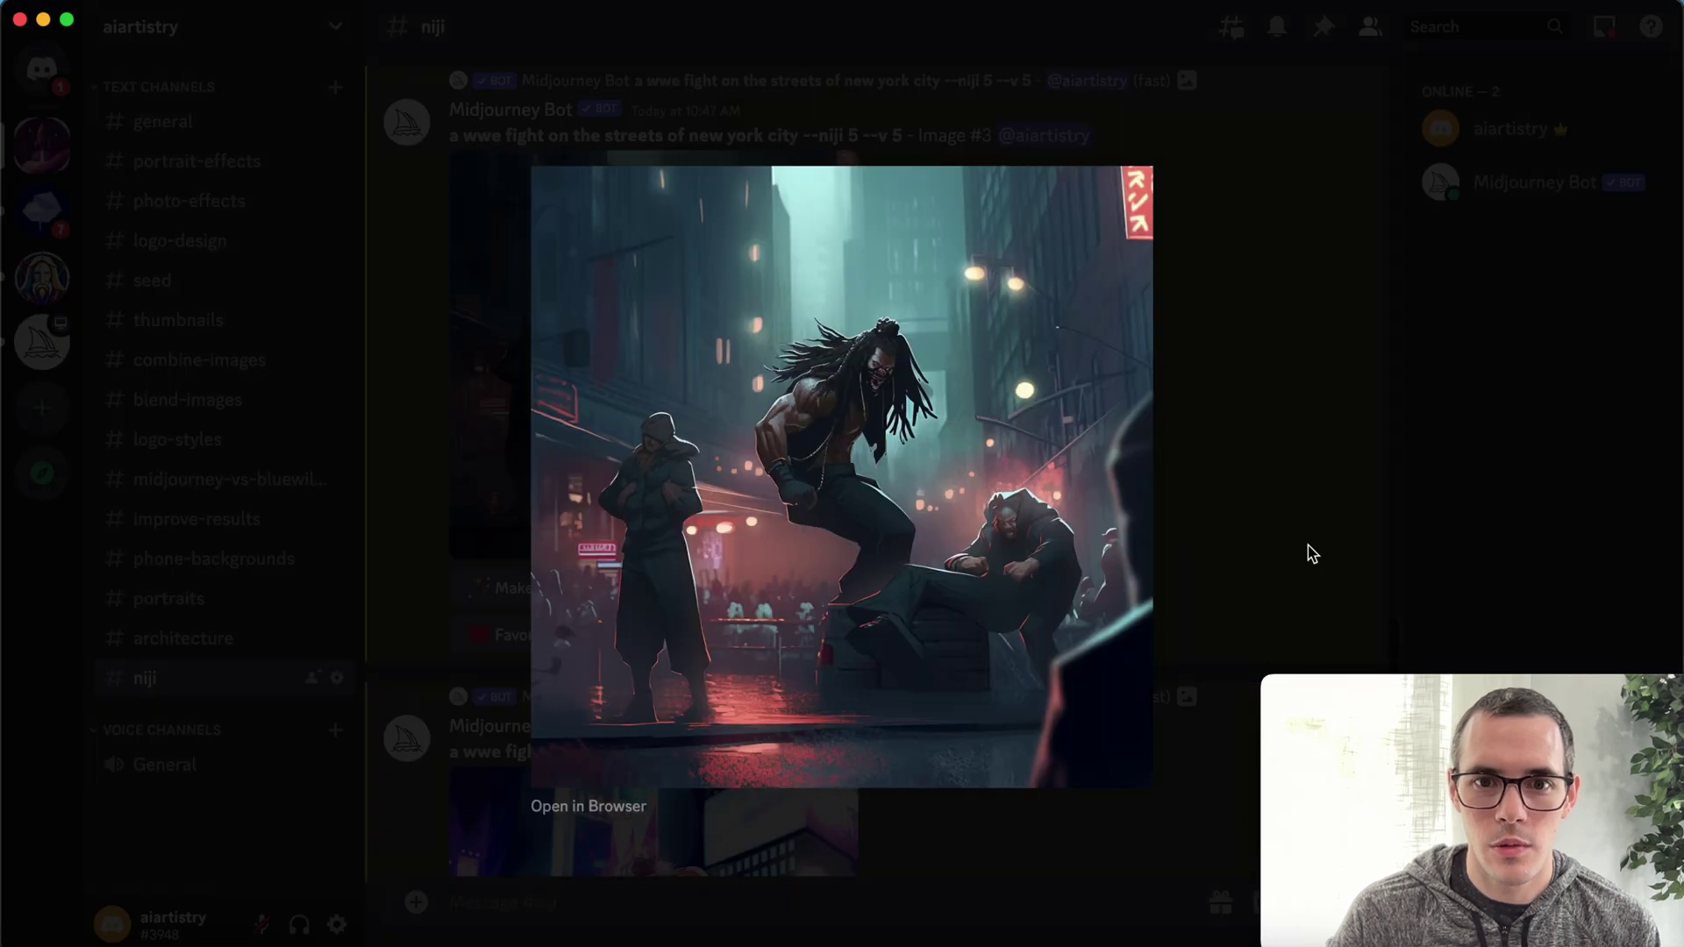
{"action": "left_click", "coordinate": [1312, 553]}
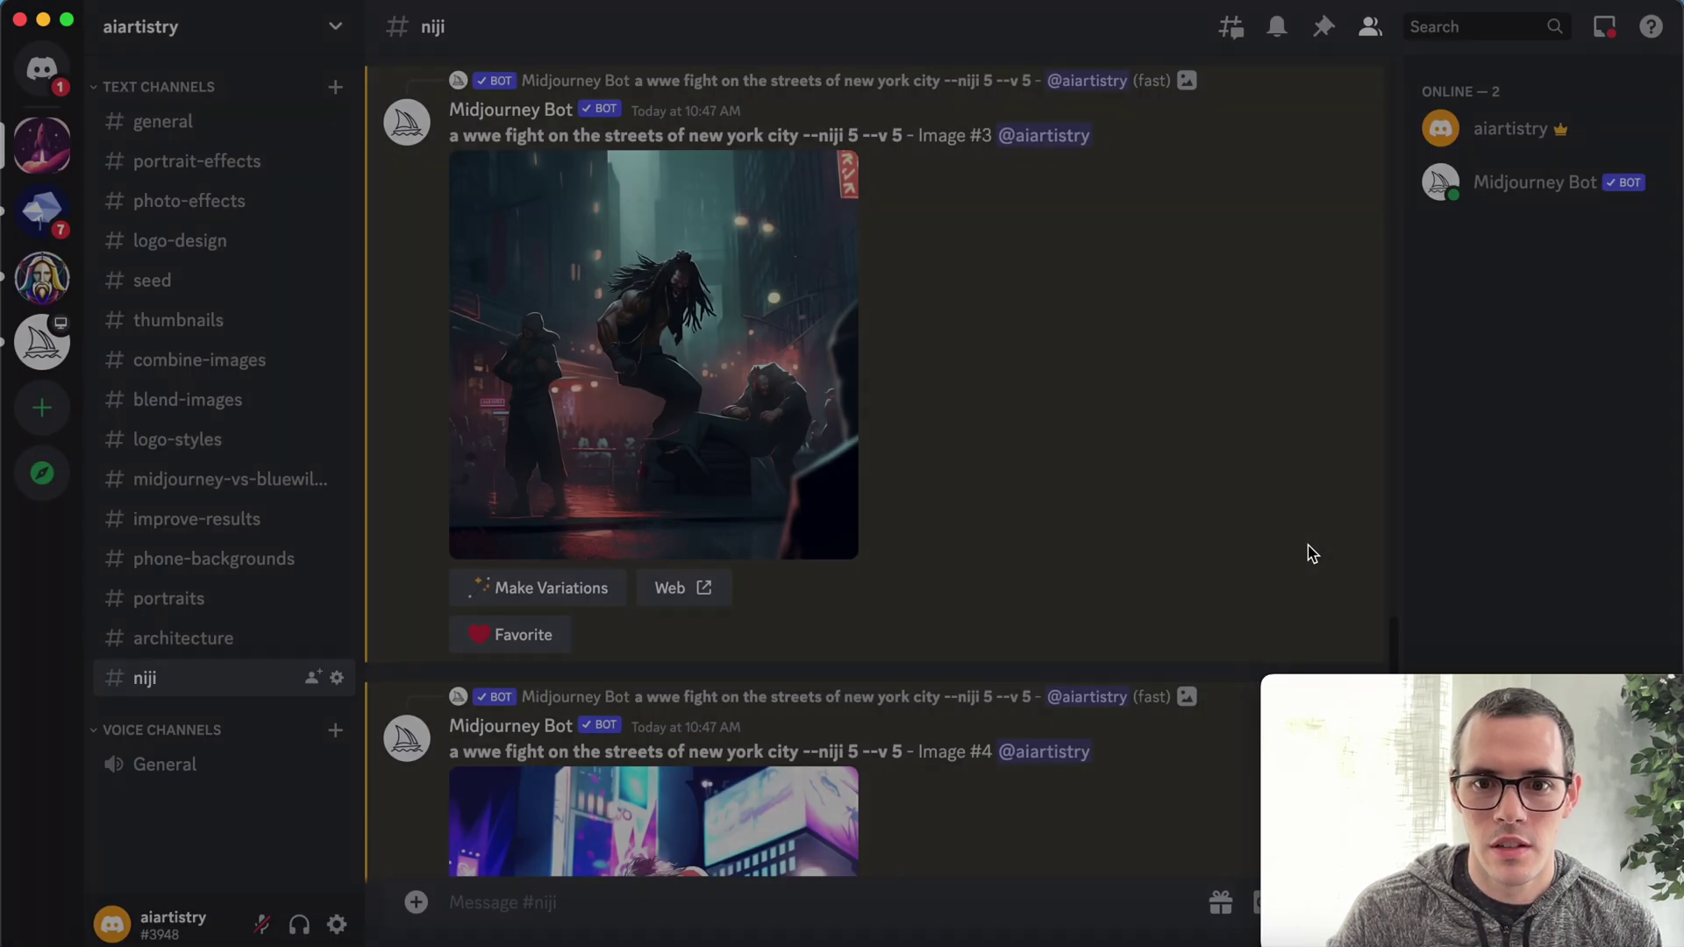
{"action": "scroll", "coordinate": [1307, 553], "scroll_direction": "down", "scroll_amount": 5}
{"action": "left_click", "coordinate": [805, 481]}
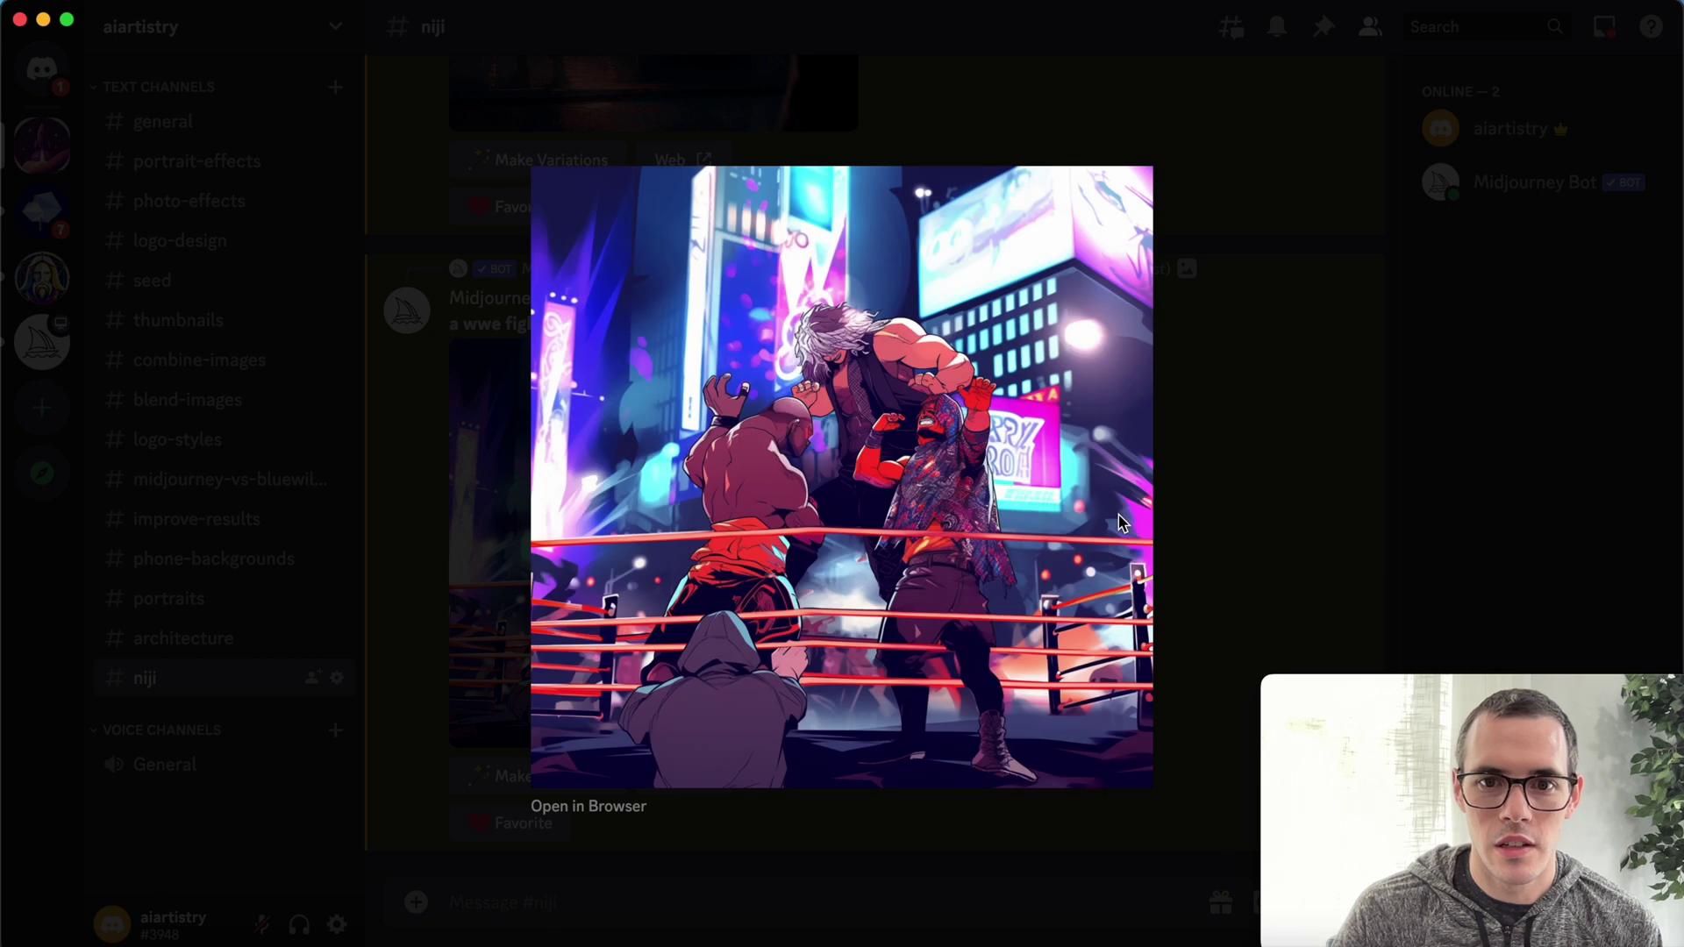
{"action": "left_click", "coordinate": [1247, 531]}
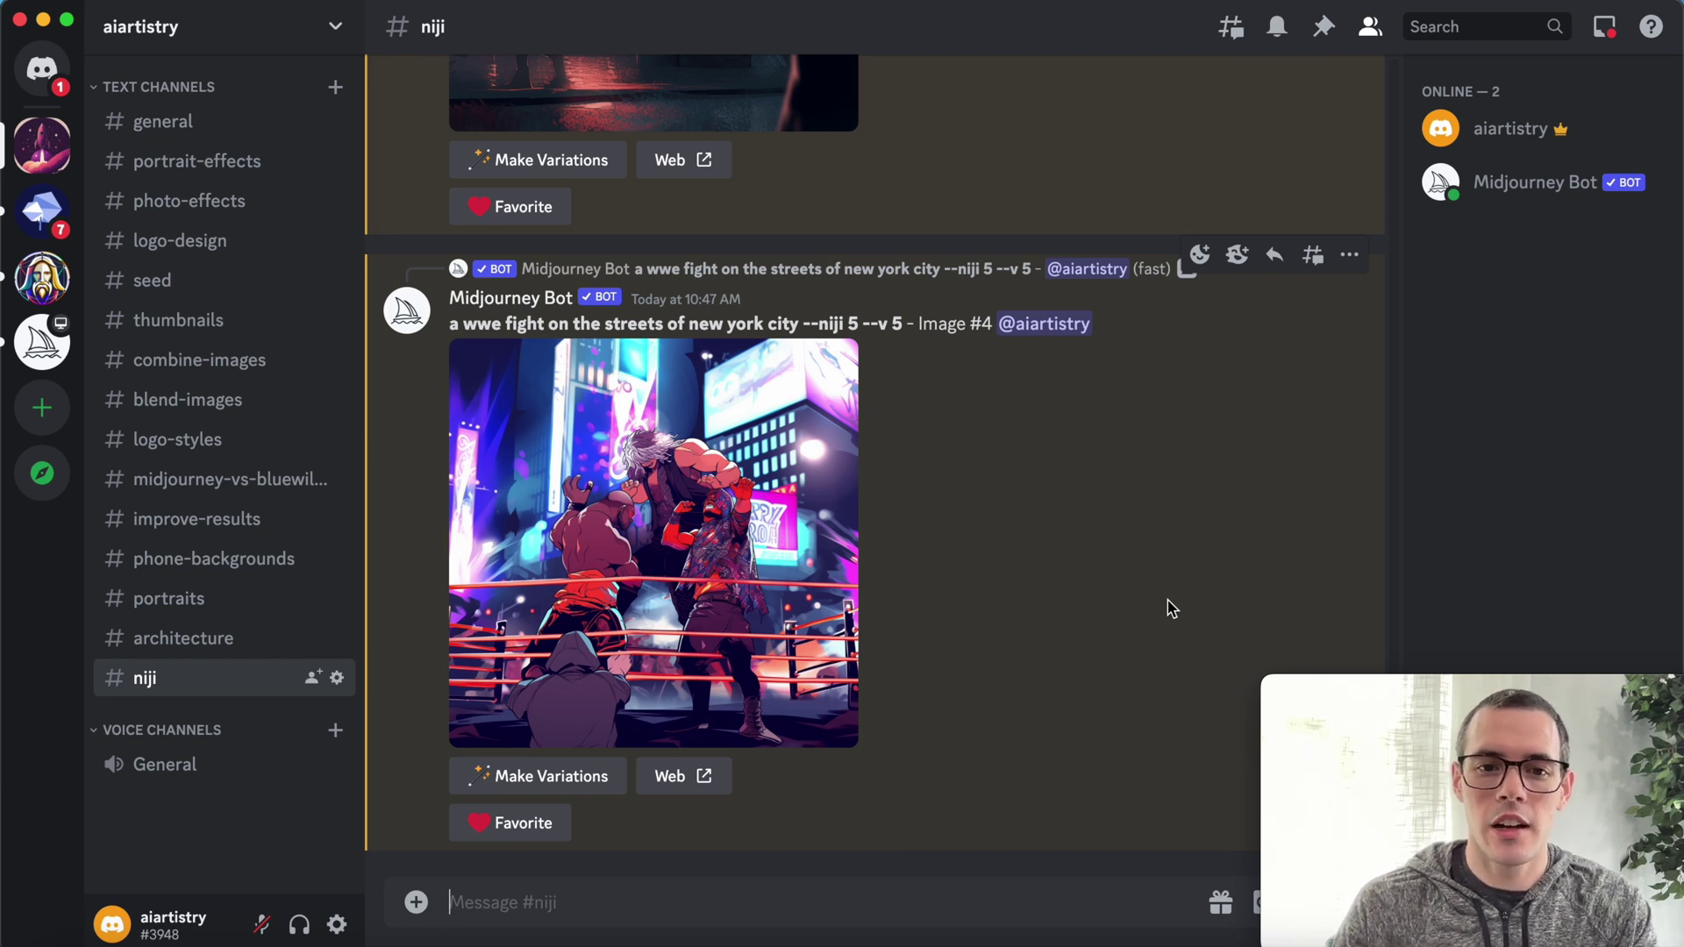
Write the /imagine prompt 'an anime style portrait of morpheus from the matrix', fixing a typo.
{"action": "type", "text": "/"}
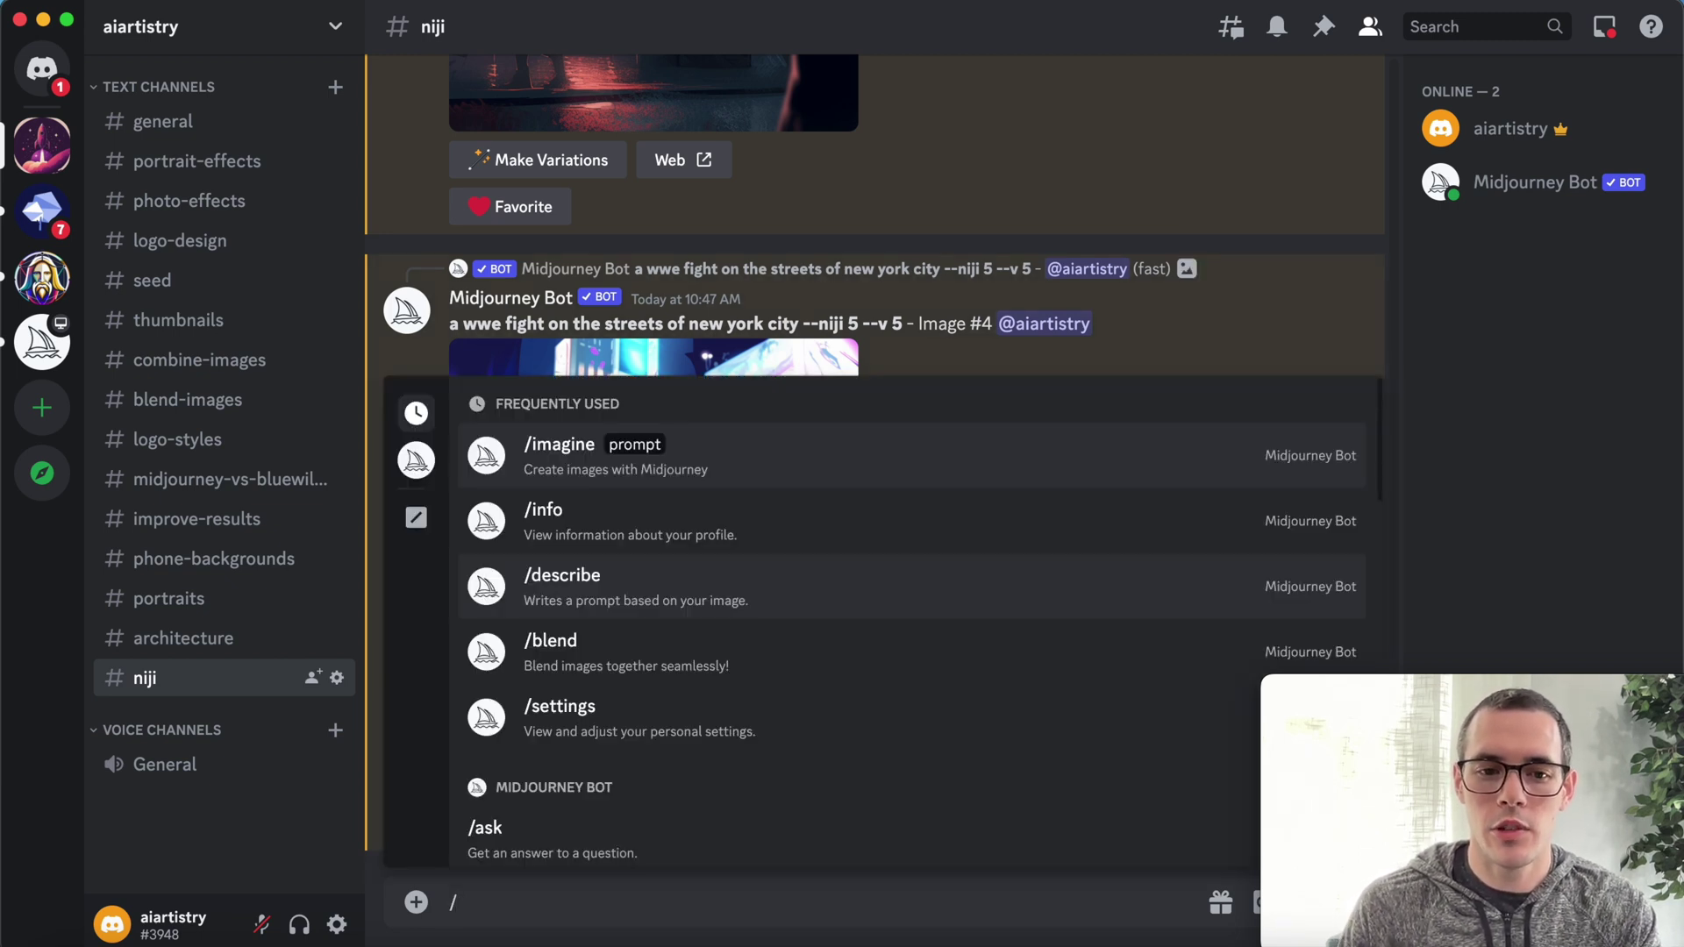
{"action": "left_click", "coordinate": [995, 448]}
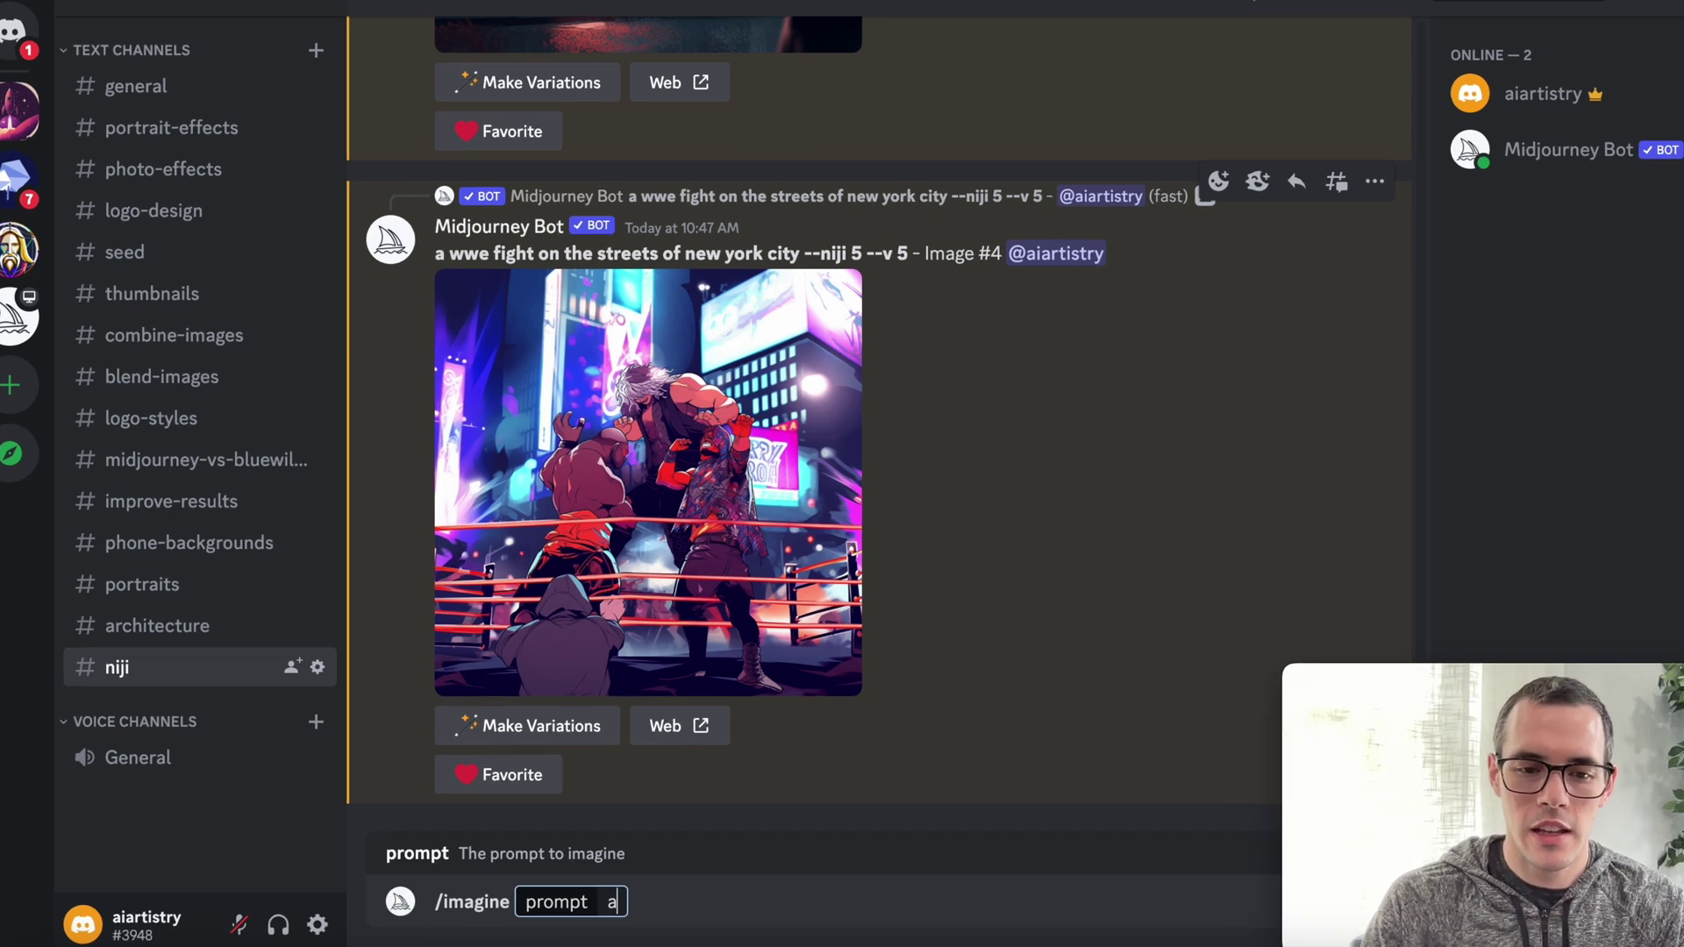
{"action": "type", "text": "an anime s"}
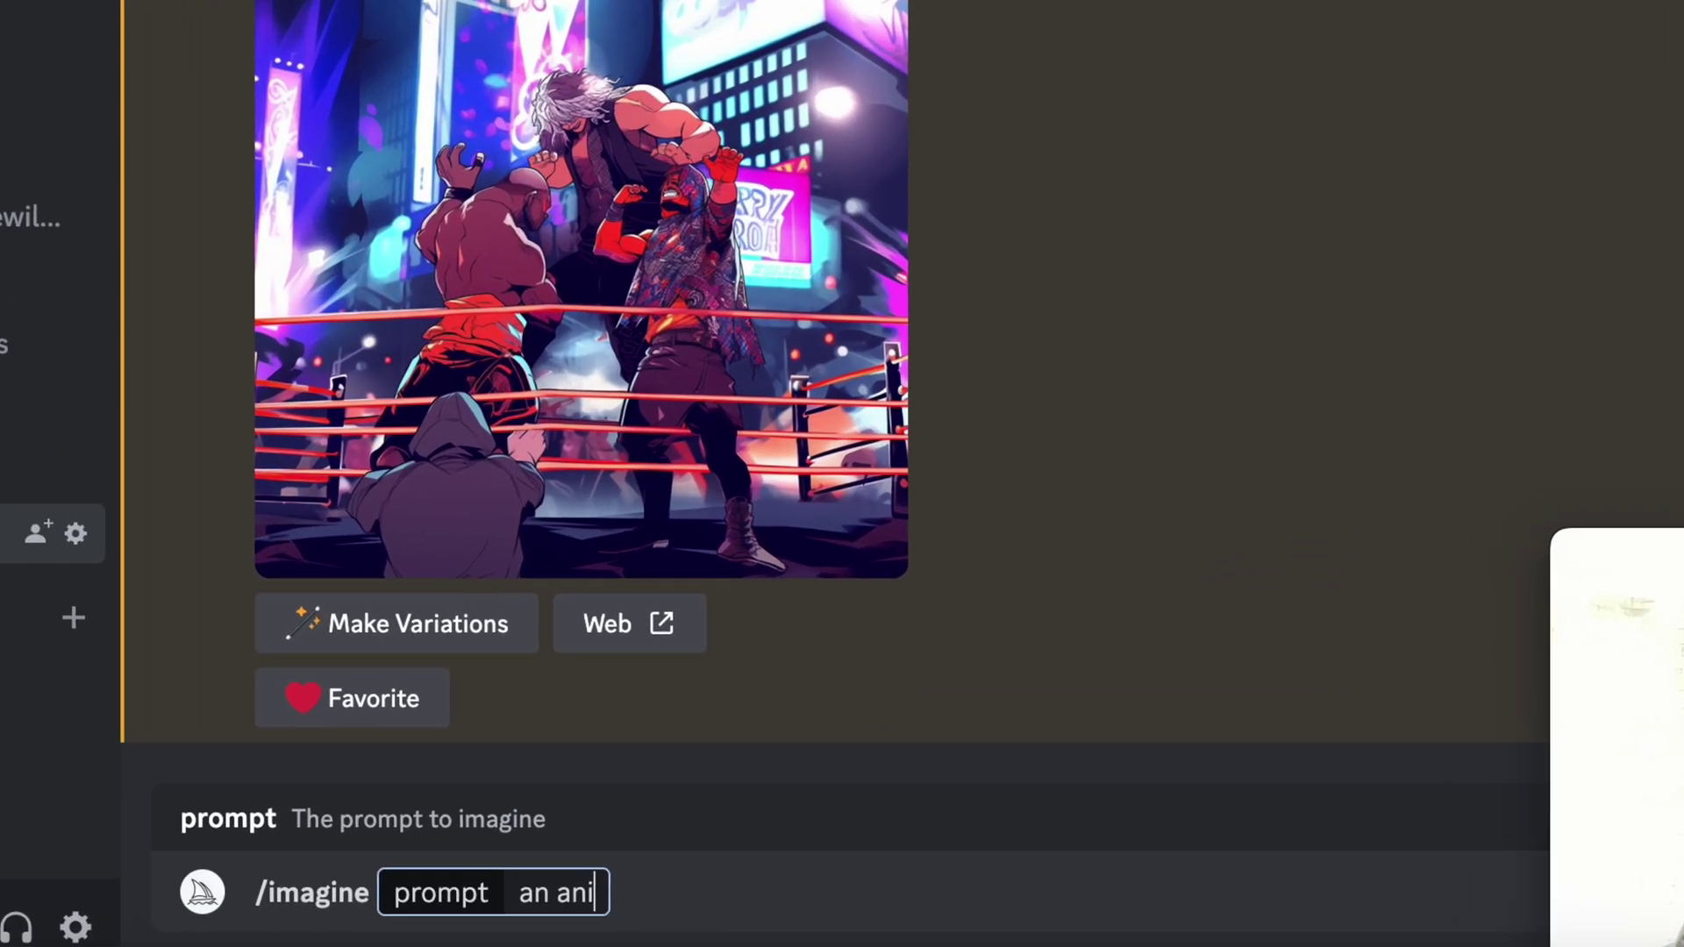
{"action": "type", "text": "tyle portr"}
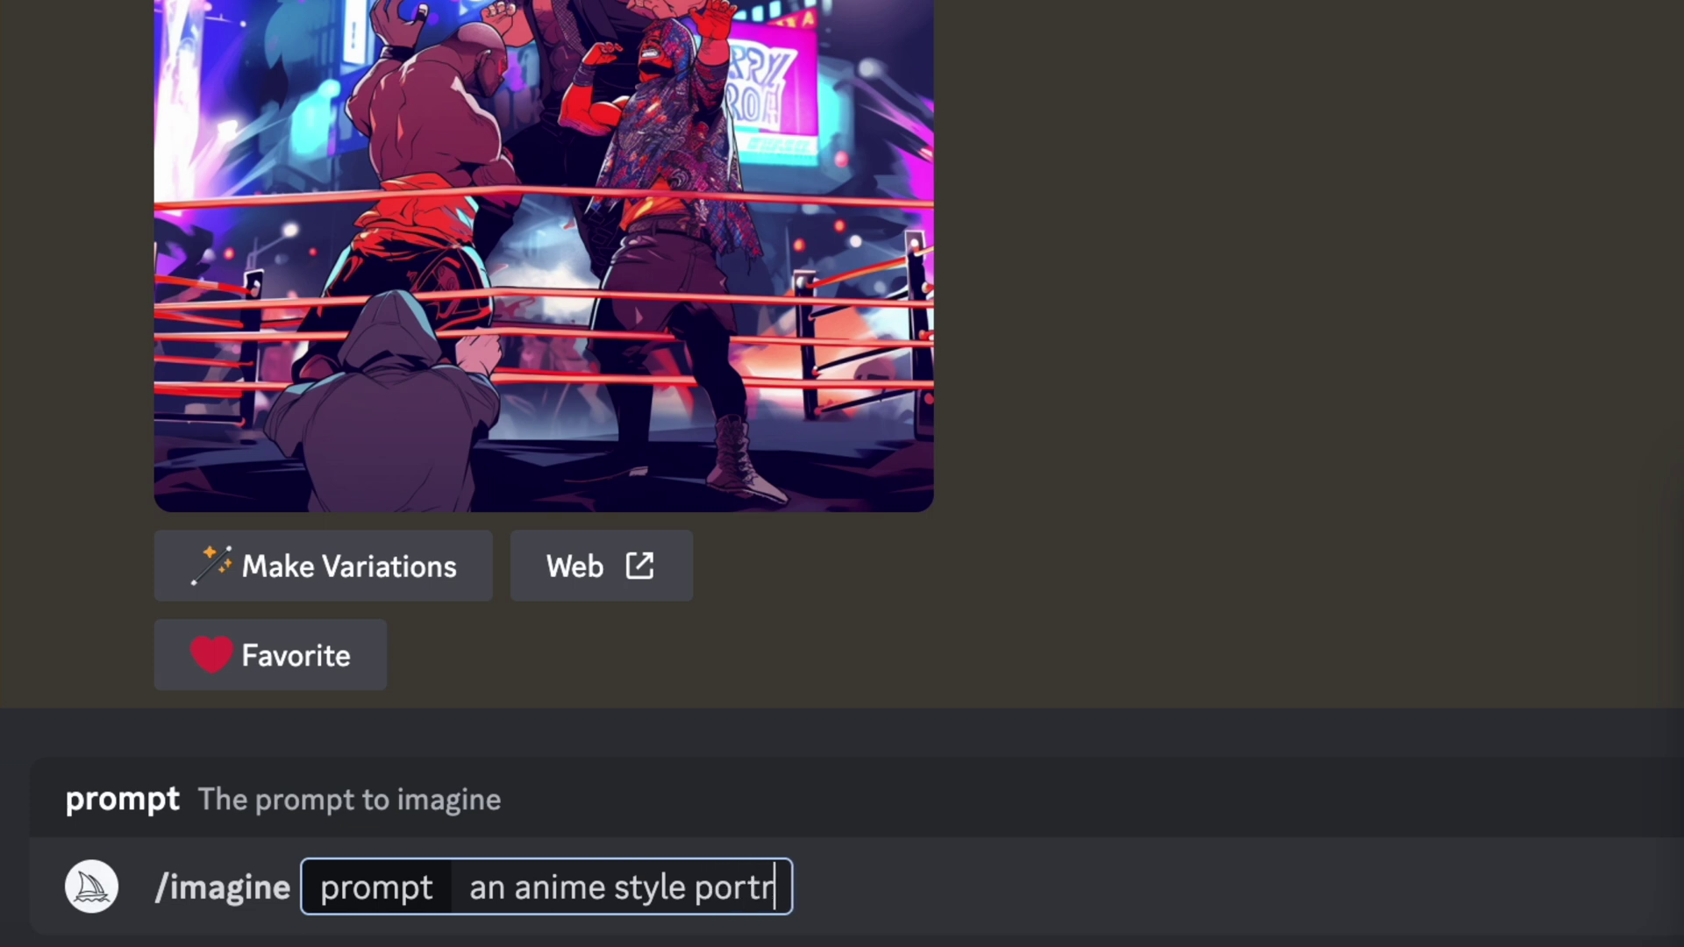
{"action": "type", "text": "ait of morp"}
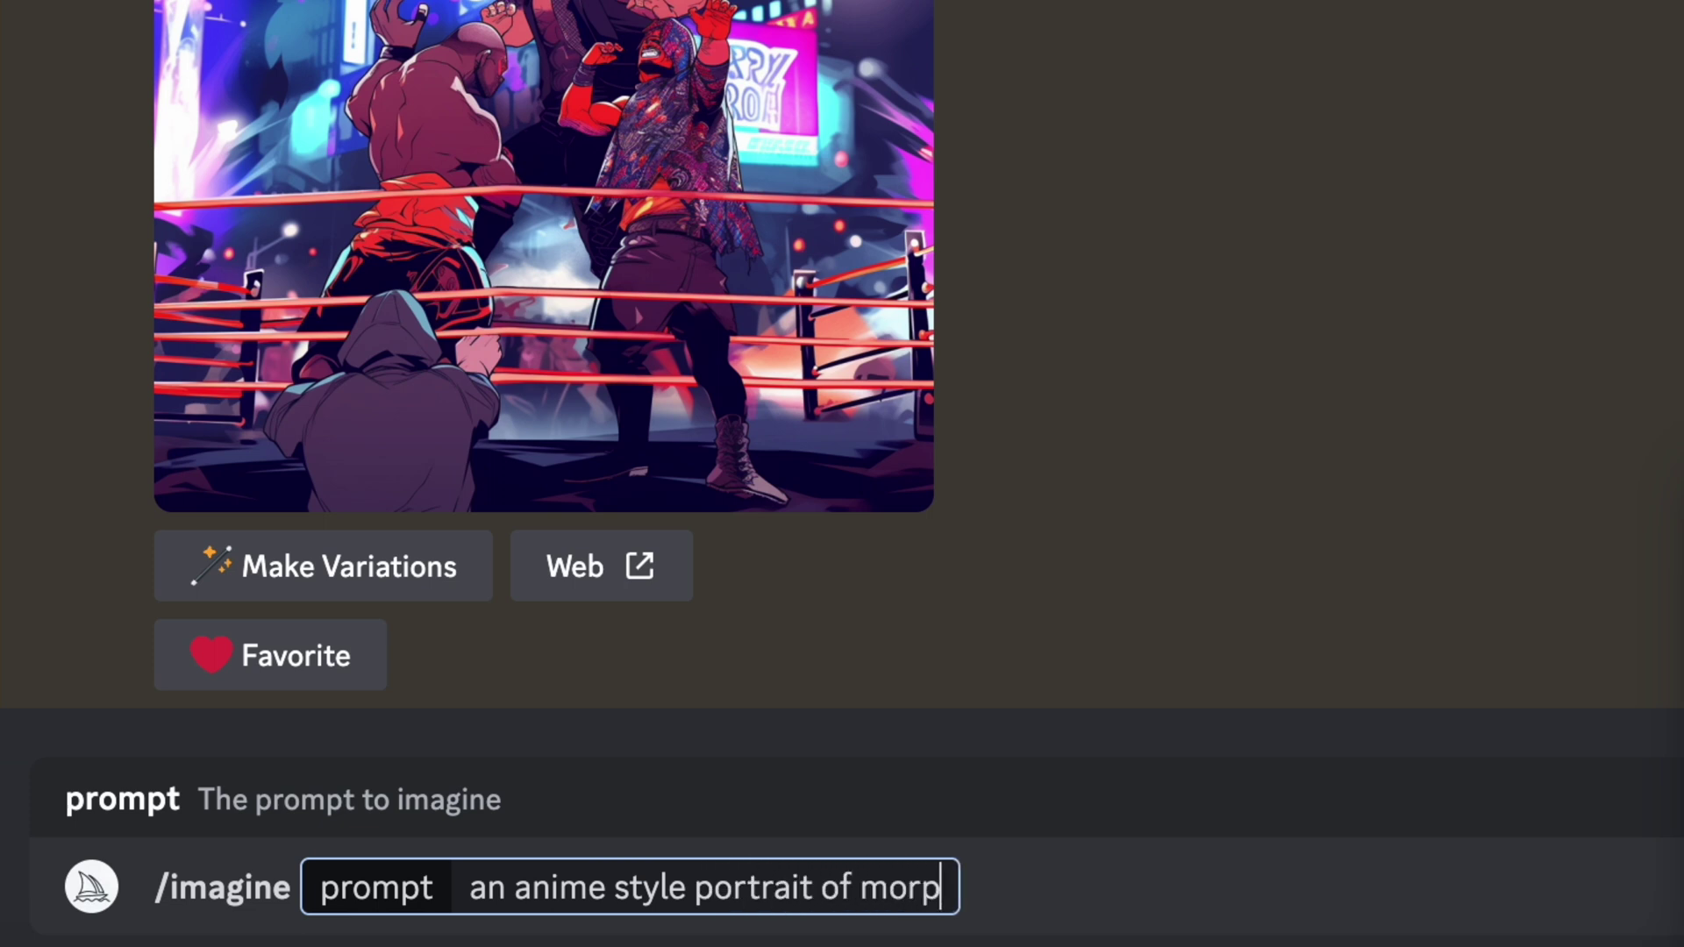
{"action": "type", "text": "heus from t"}
{"action": "key", "text": "BackSpace"}
{"action": "type", "text": "the "}
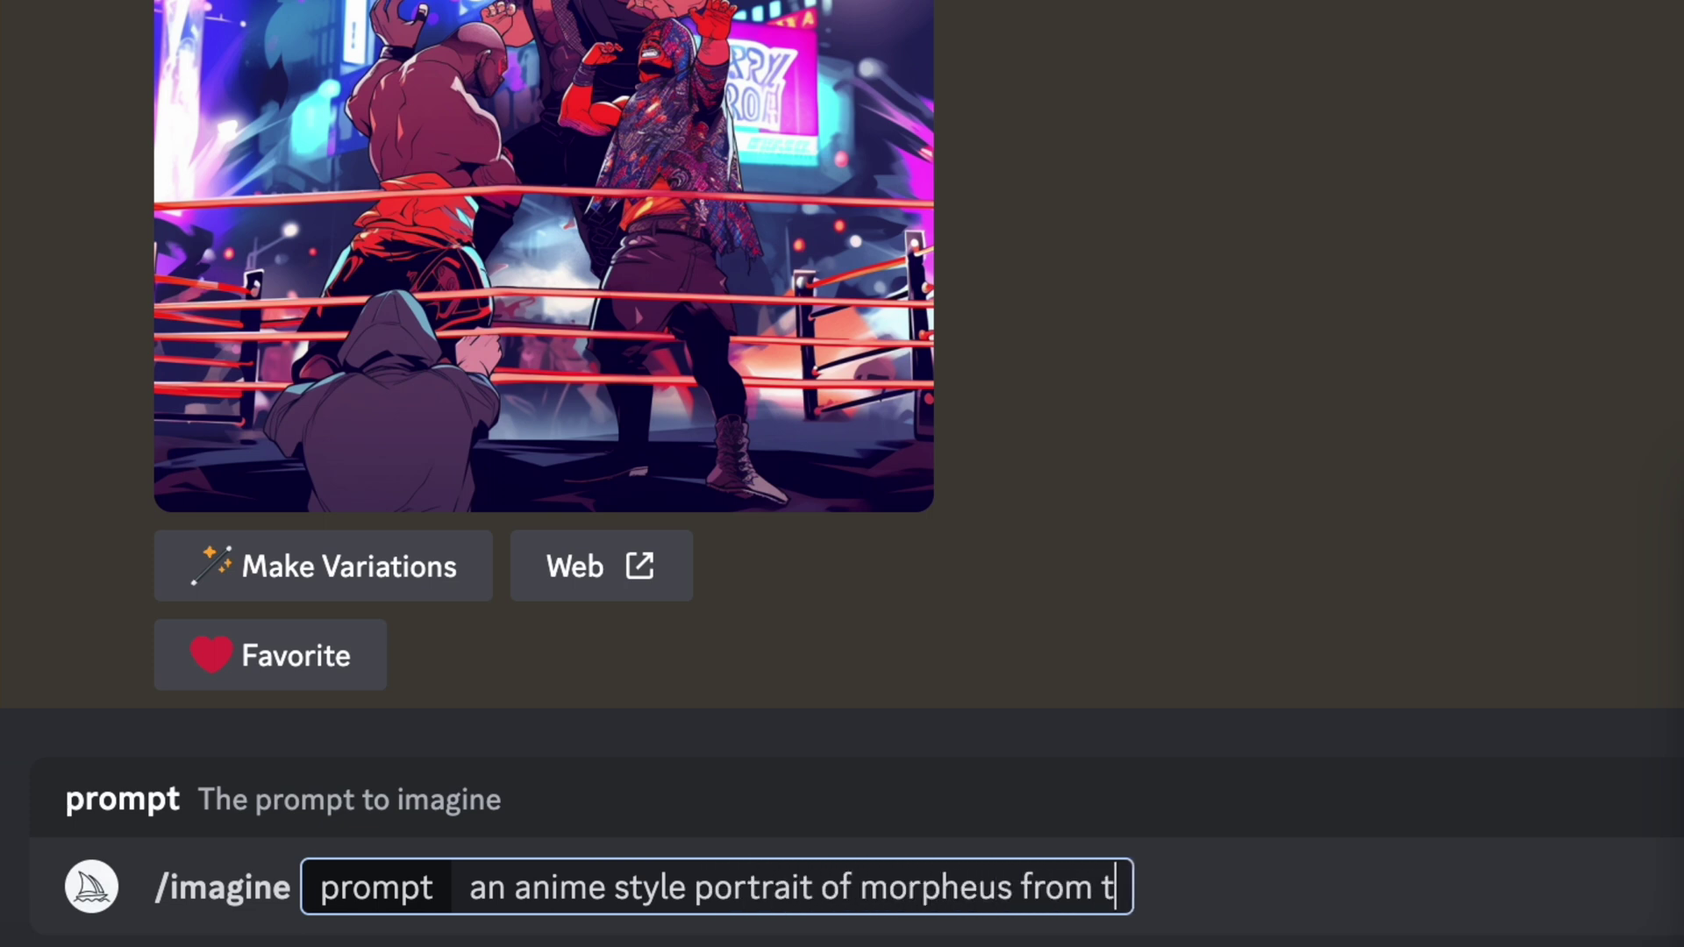
{"action": "type", "text": "matrix"}
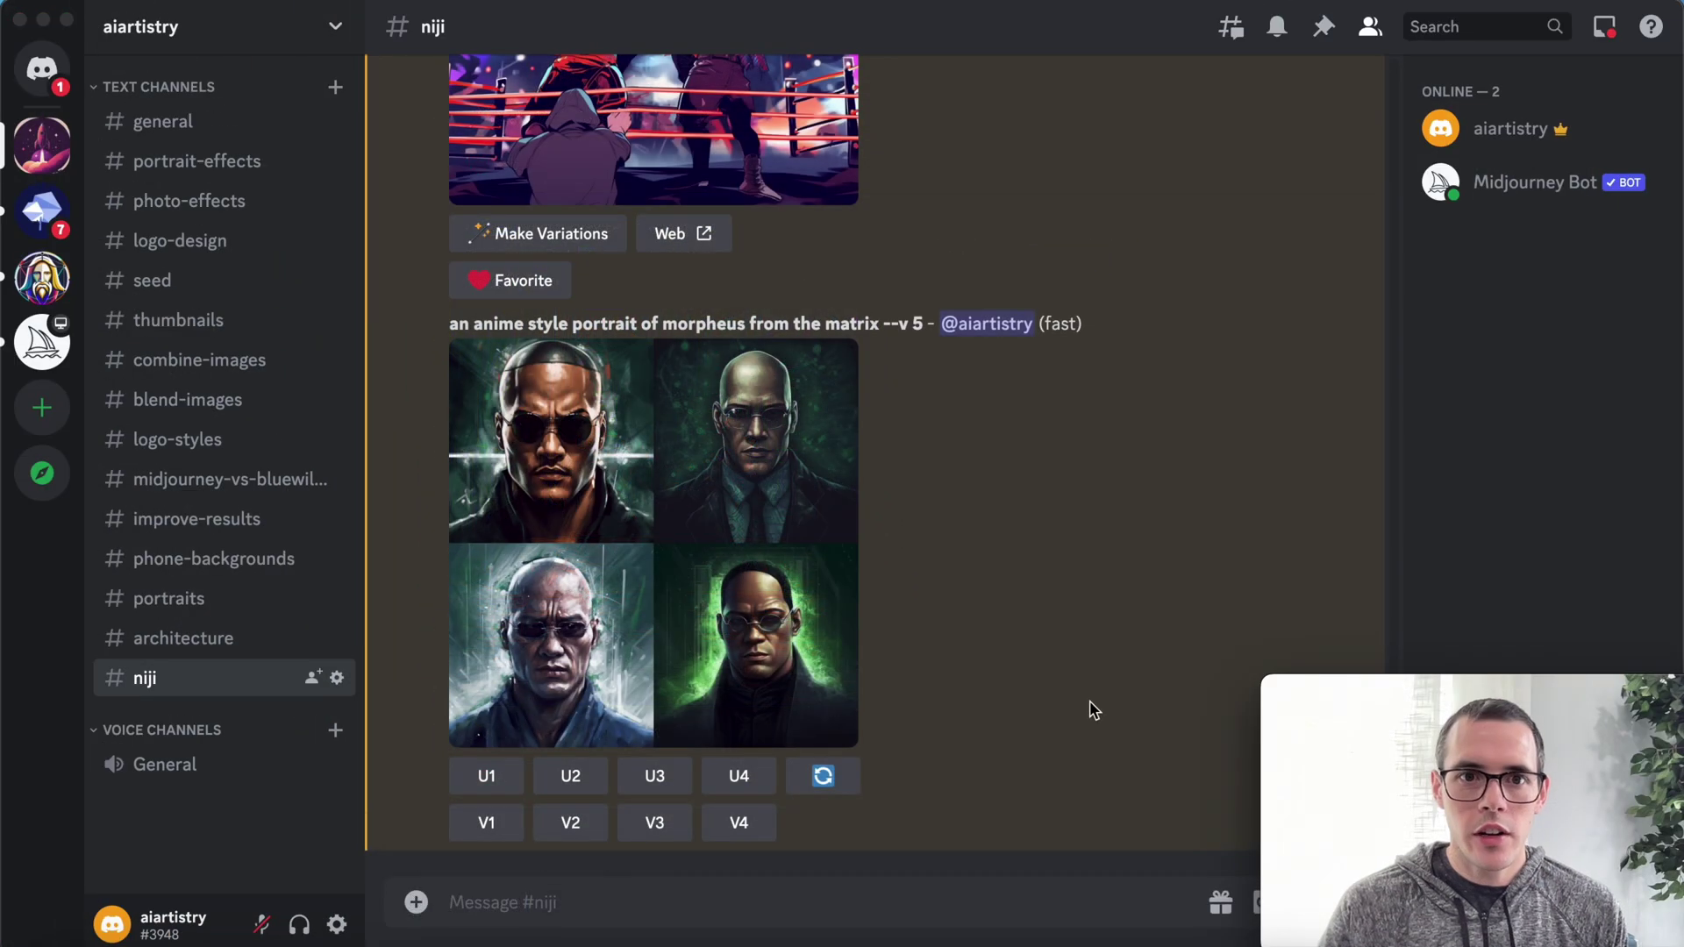
{"action": "left_click", "coordinate": [743, 515]}
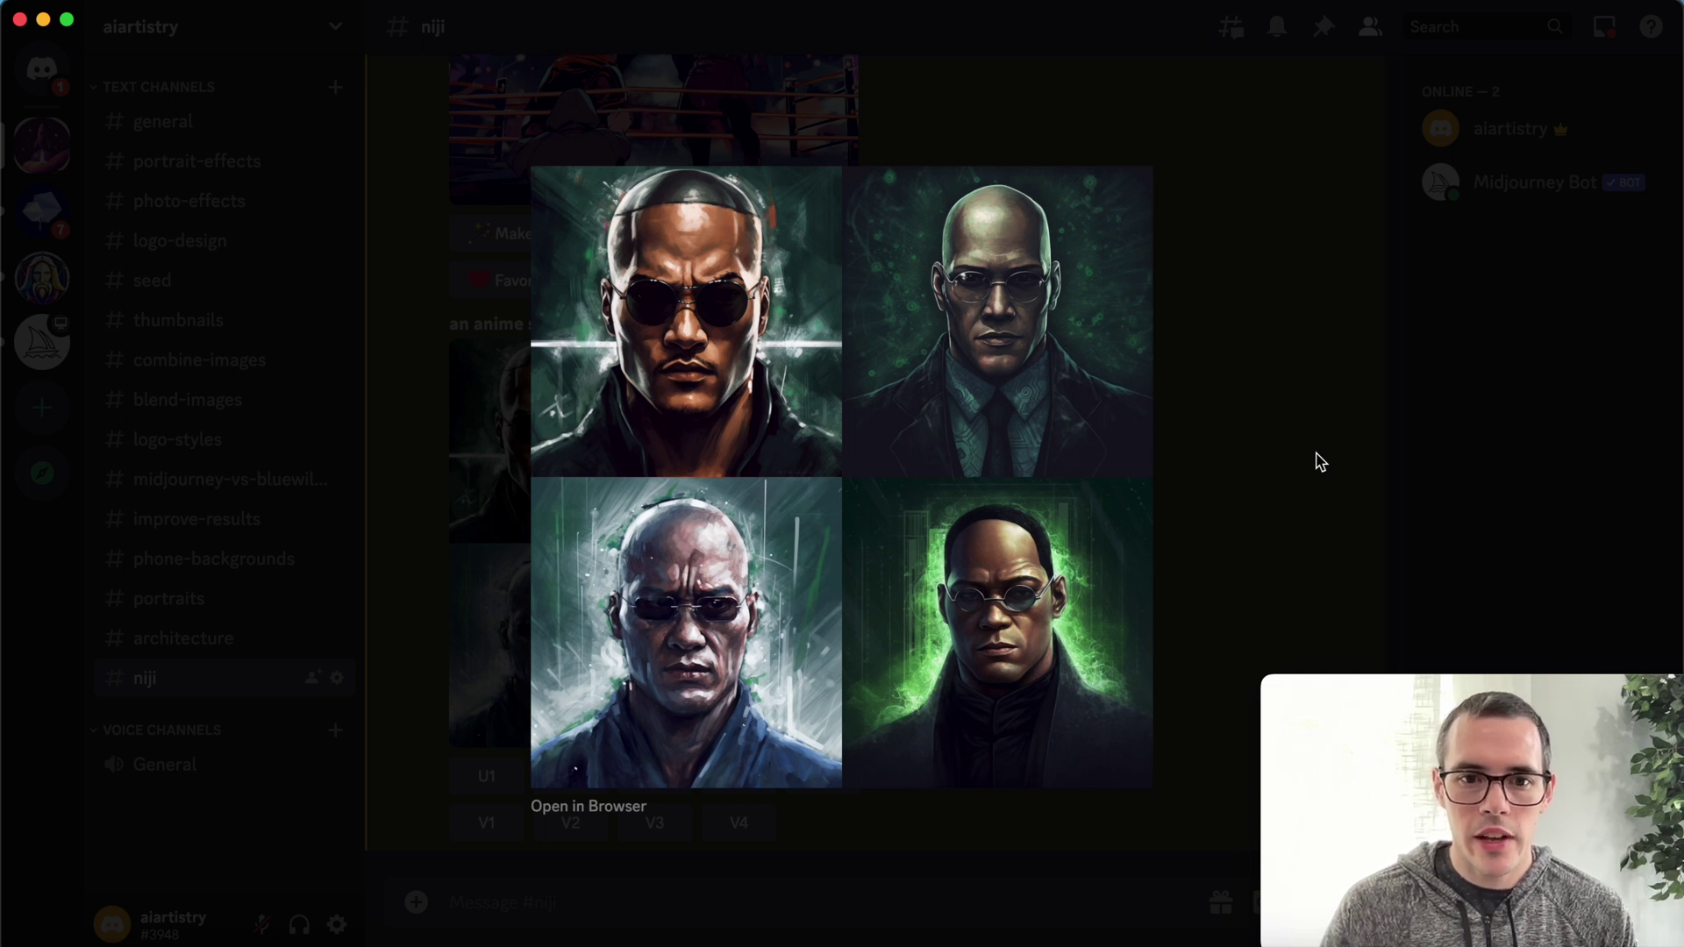
{"action": "left_click", "coordinate": [1320, 462]}
{"action": "scroll", "coordinate": [1135, 424], "scroll_direction": "up", "scroll_amount": 15}
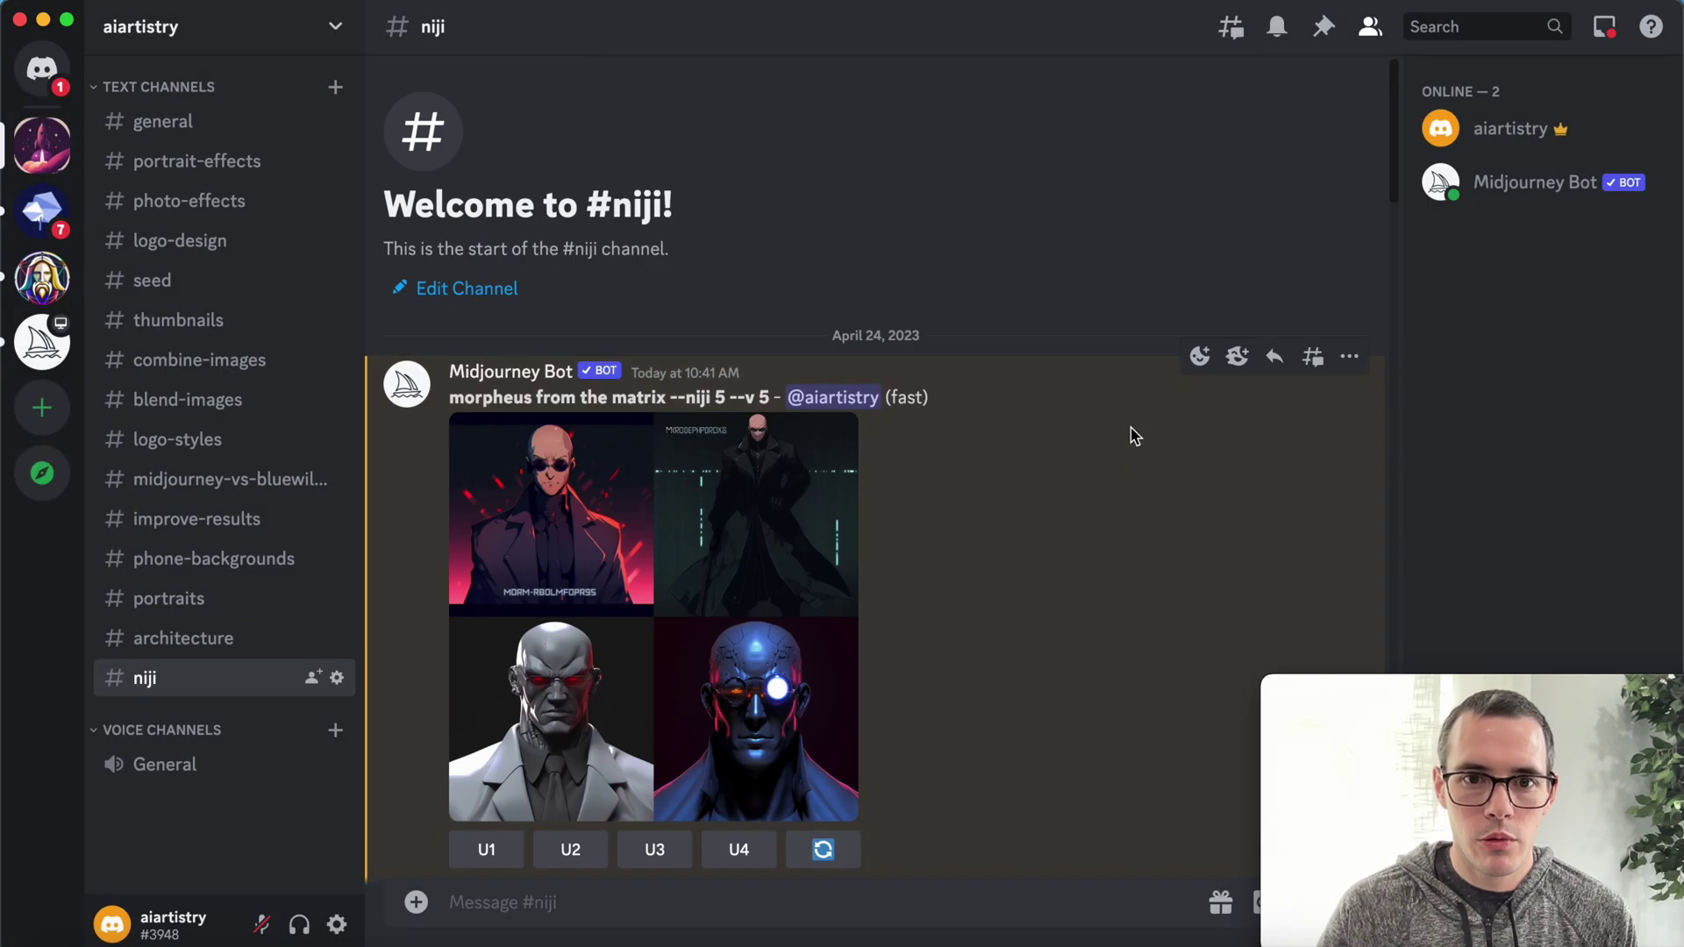
{"action": "left_click", "coordinate": [664, 562]}
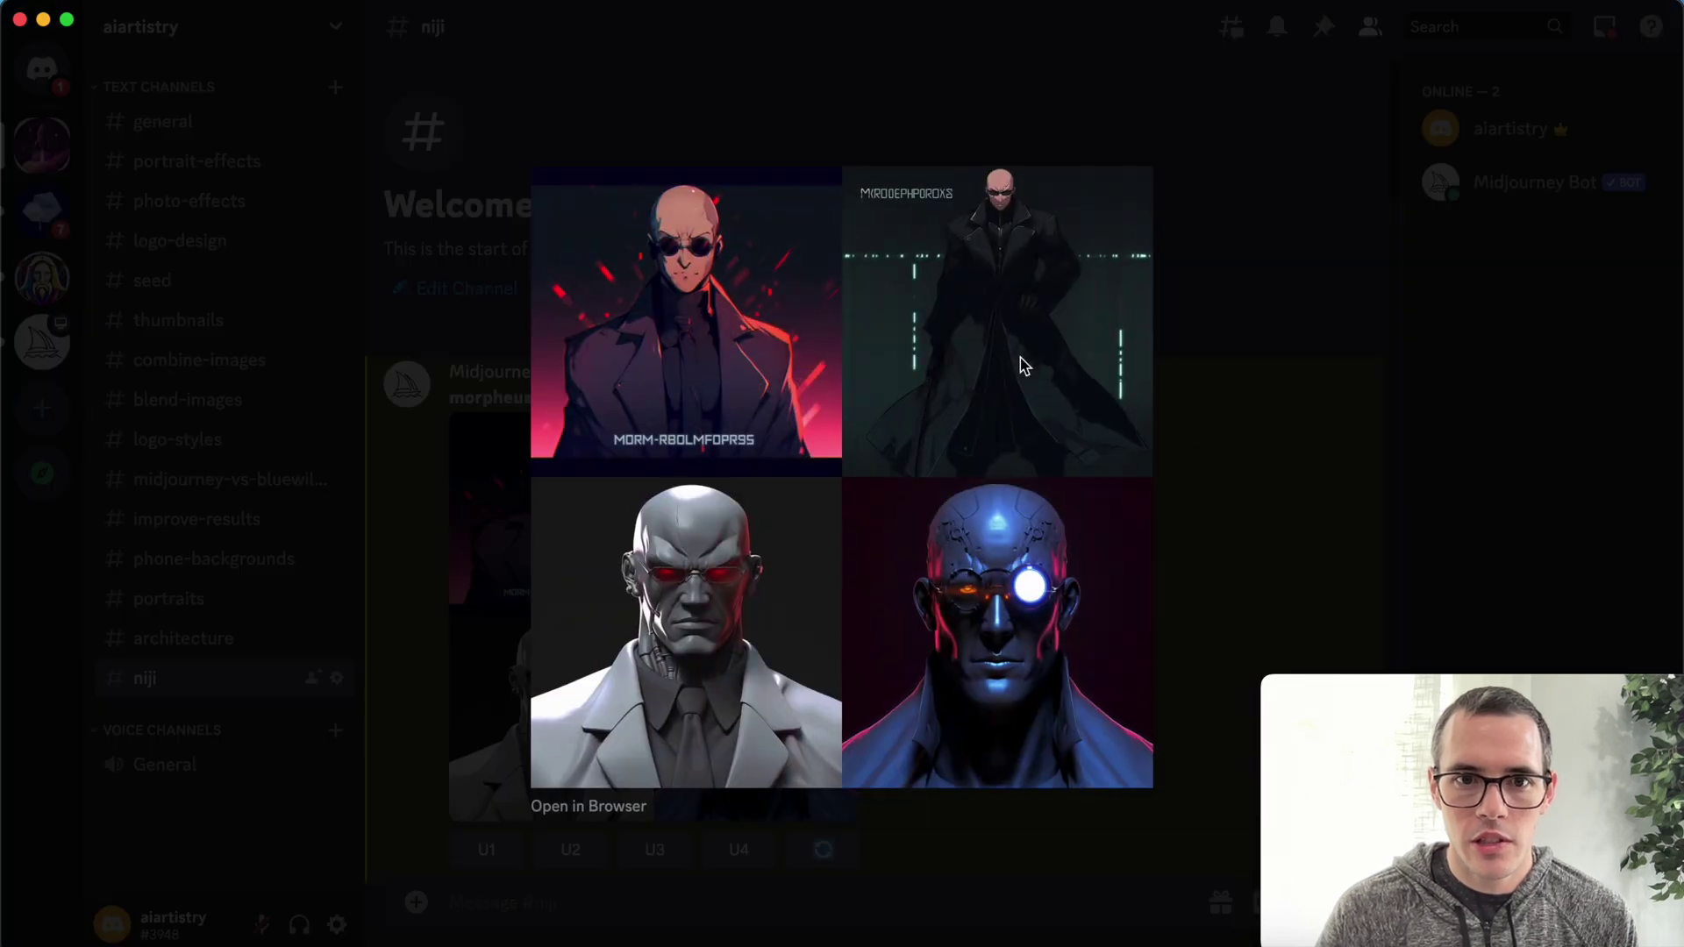
{"action": "left_click", "coordinate": [1281, 504]}
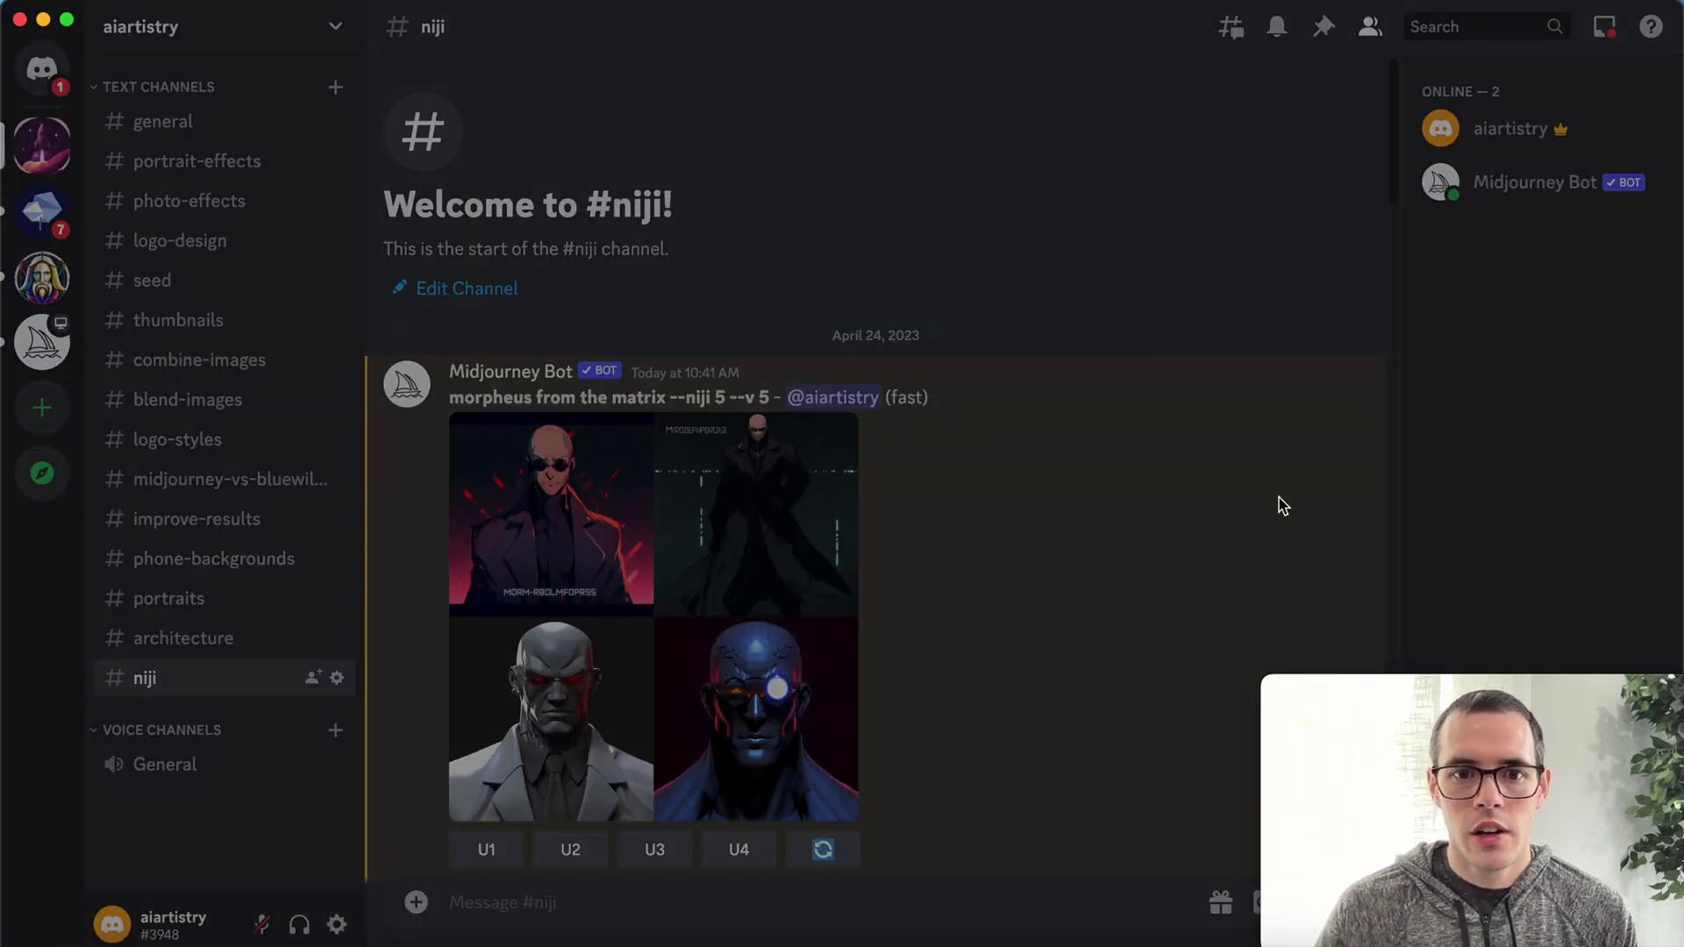
{"action": "scroll", "coordinate": [1283, 506], "scroll_direction": "down", "scroll_amount": 1}
{"action": "scroll", "coordinate": [1283, 506], "scroll_direction": "down", "scroll_amount": 20}
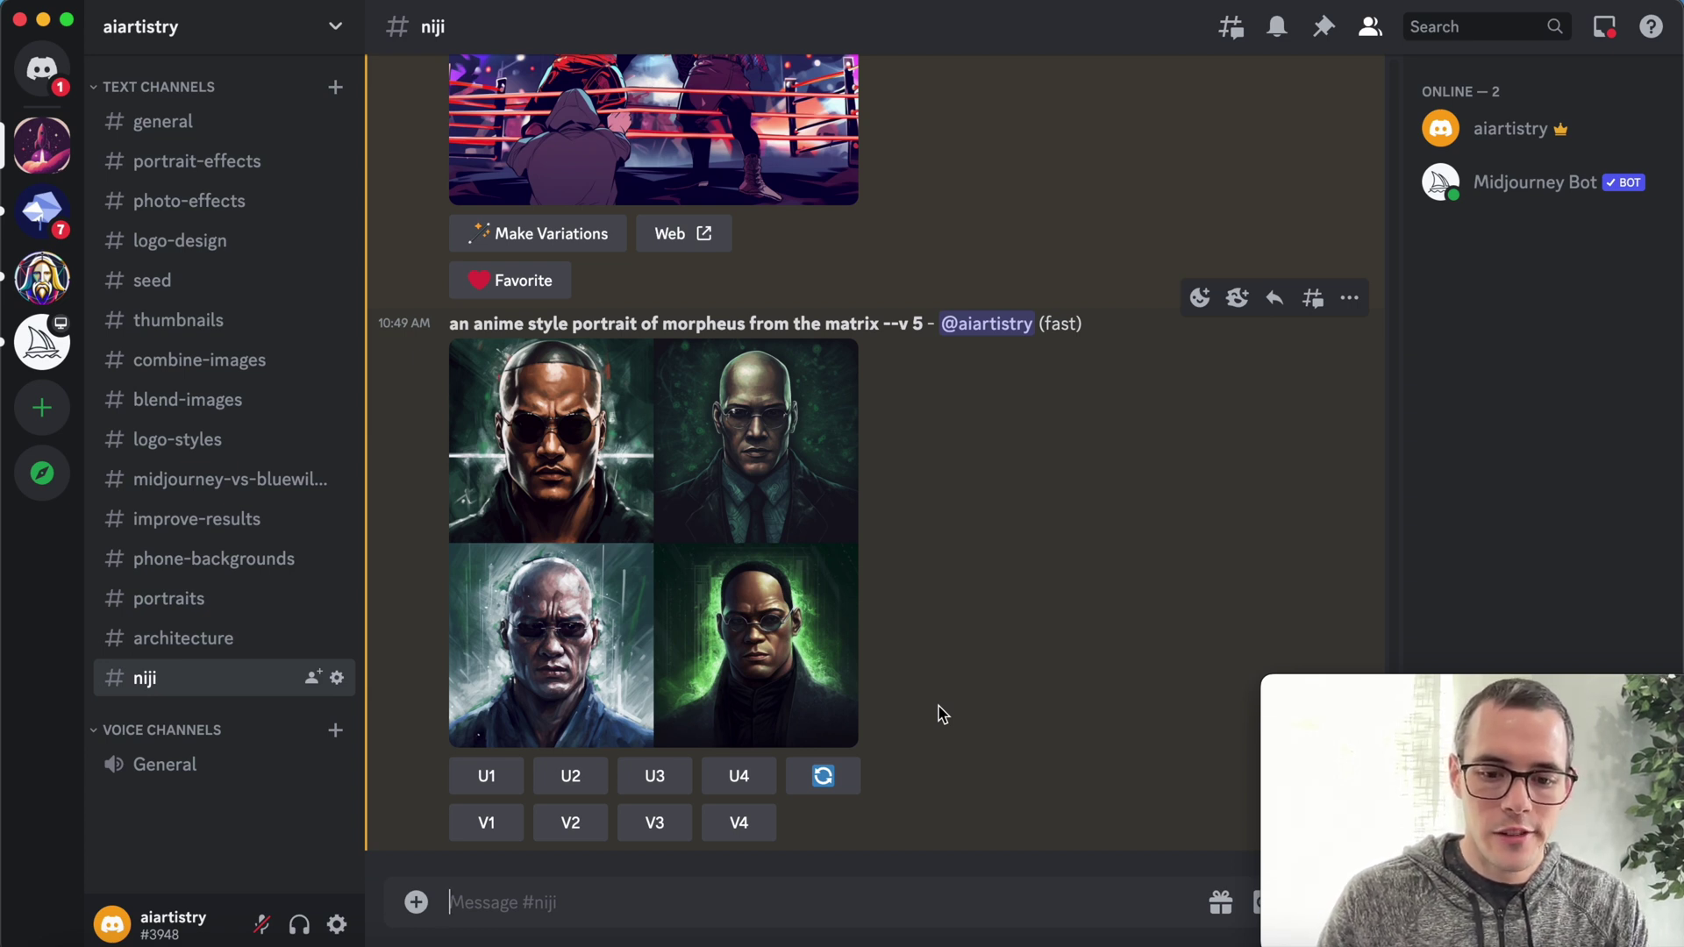
Send the /imagine prompt 'a warrior fight scene with both warriors wearing red --niji 5'.
{"action": "type", "text": "/im"}
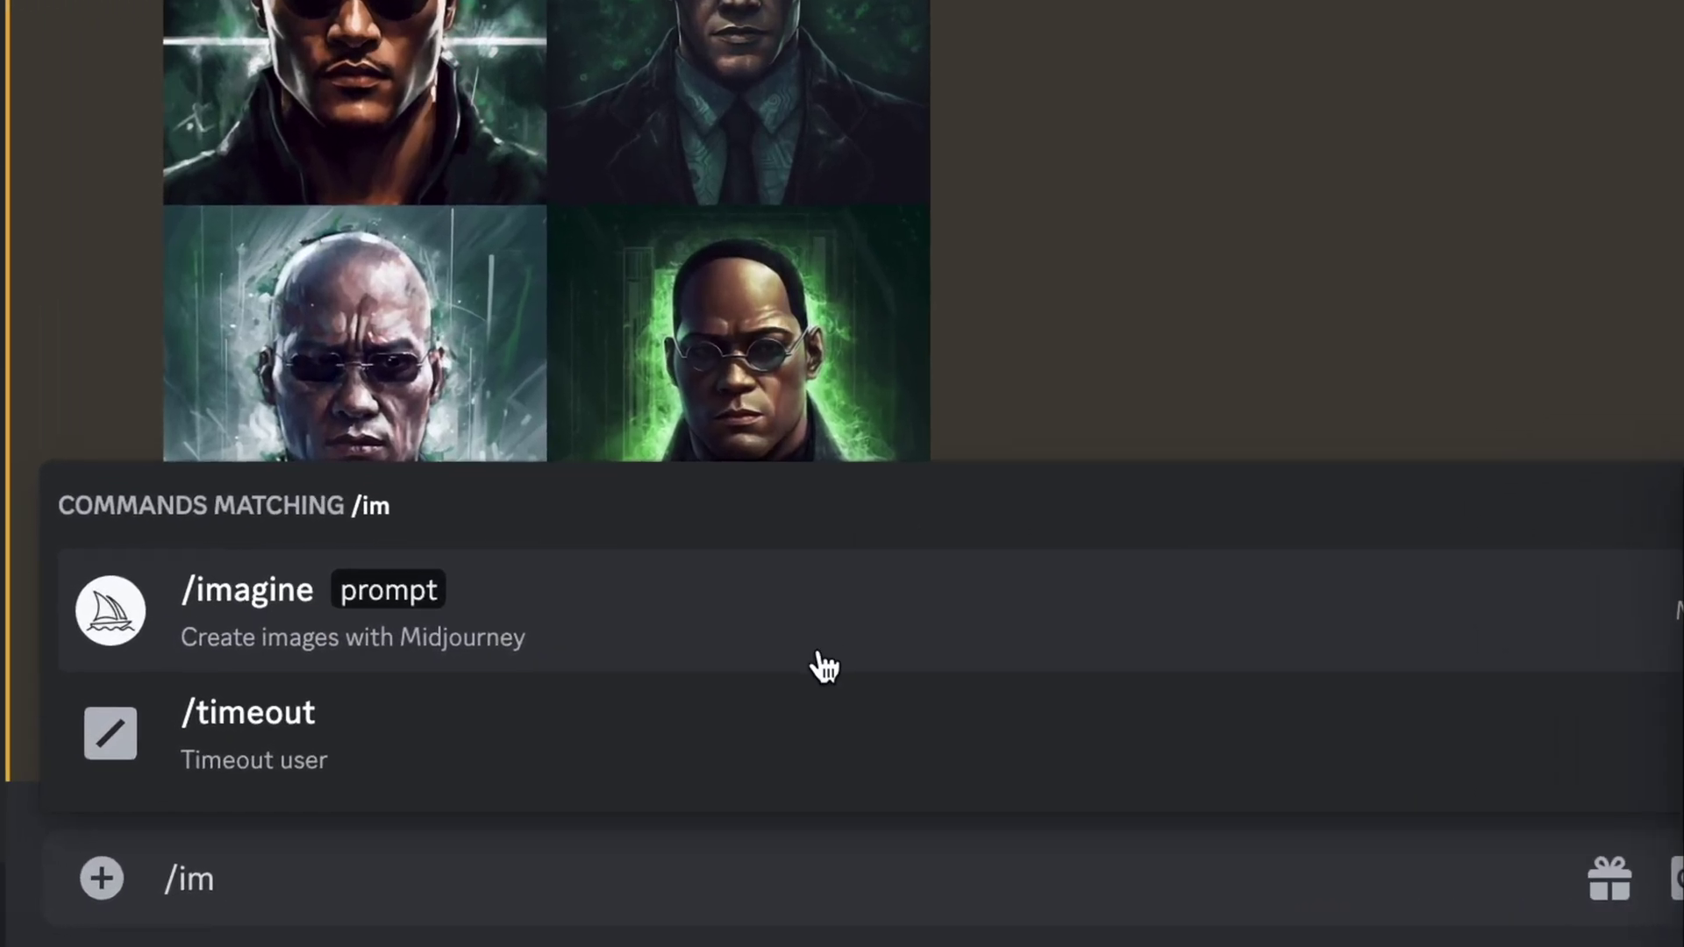
{"action": "left_click", "coordinate": [824, 667]}
{"action": "type", "text": "a war"}
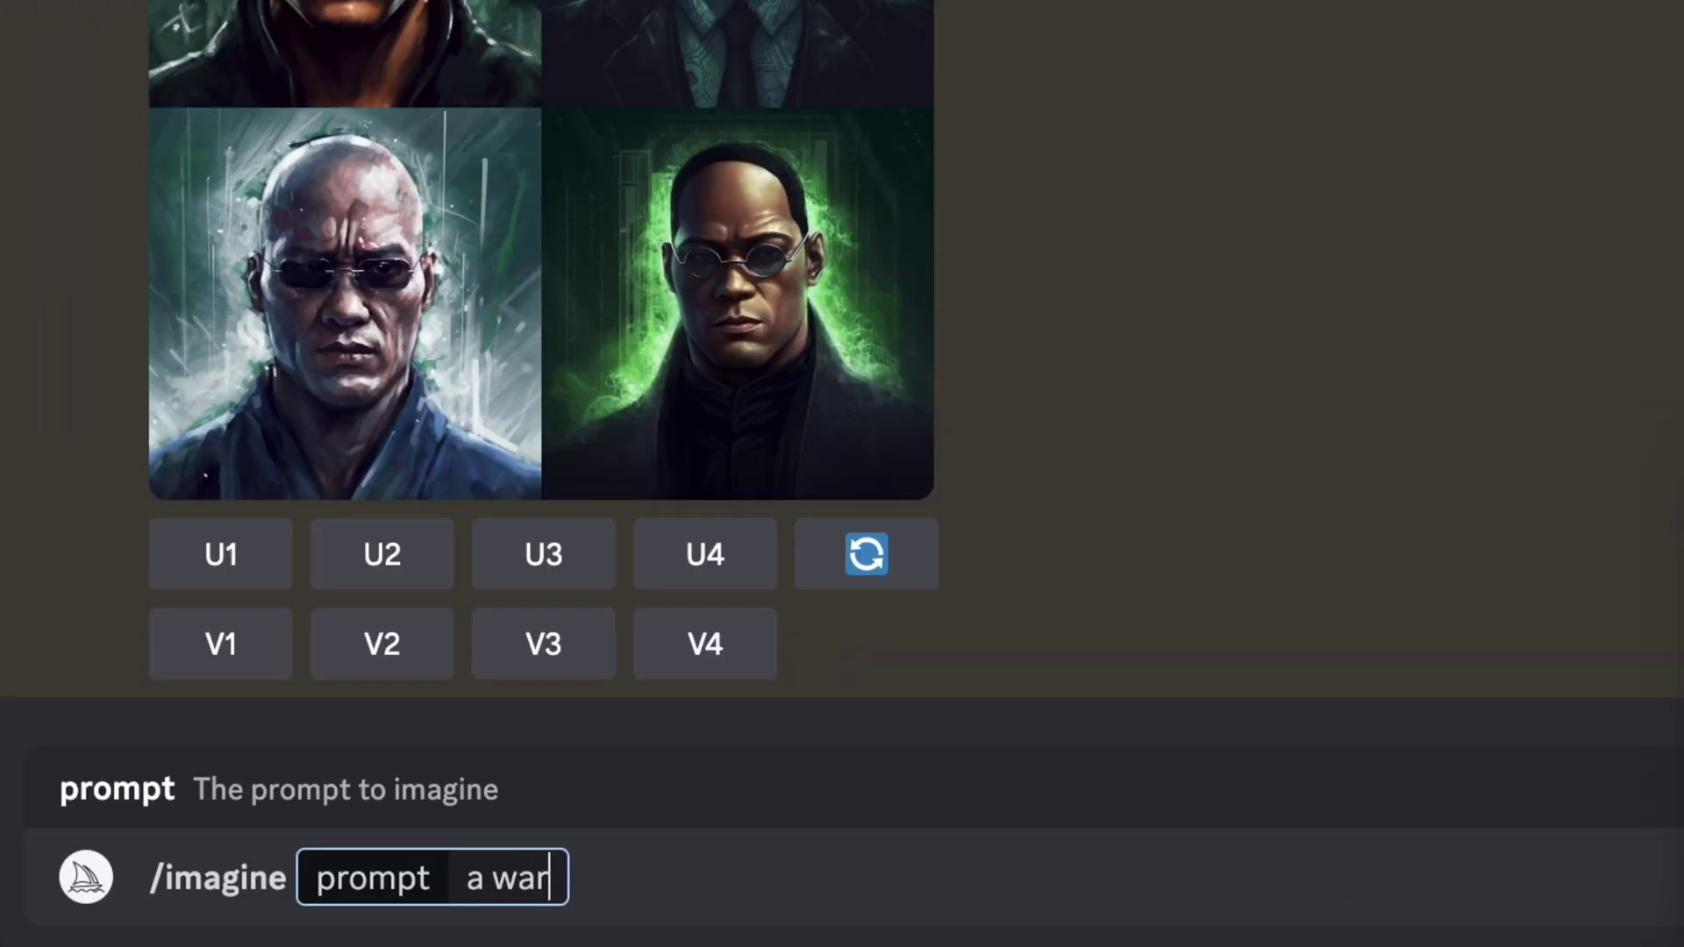
{"action": "type", "text": "rior fight scene "}
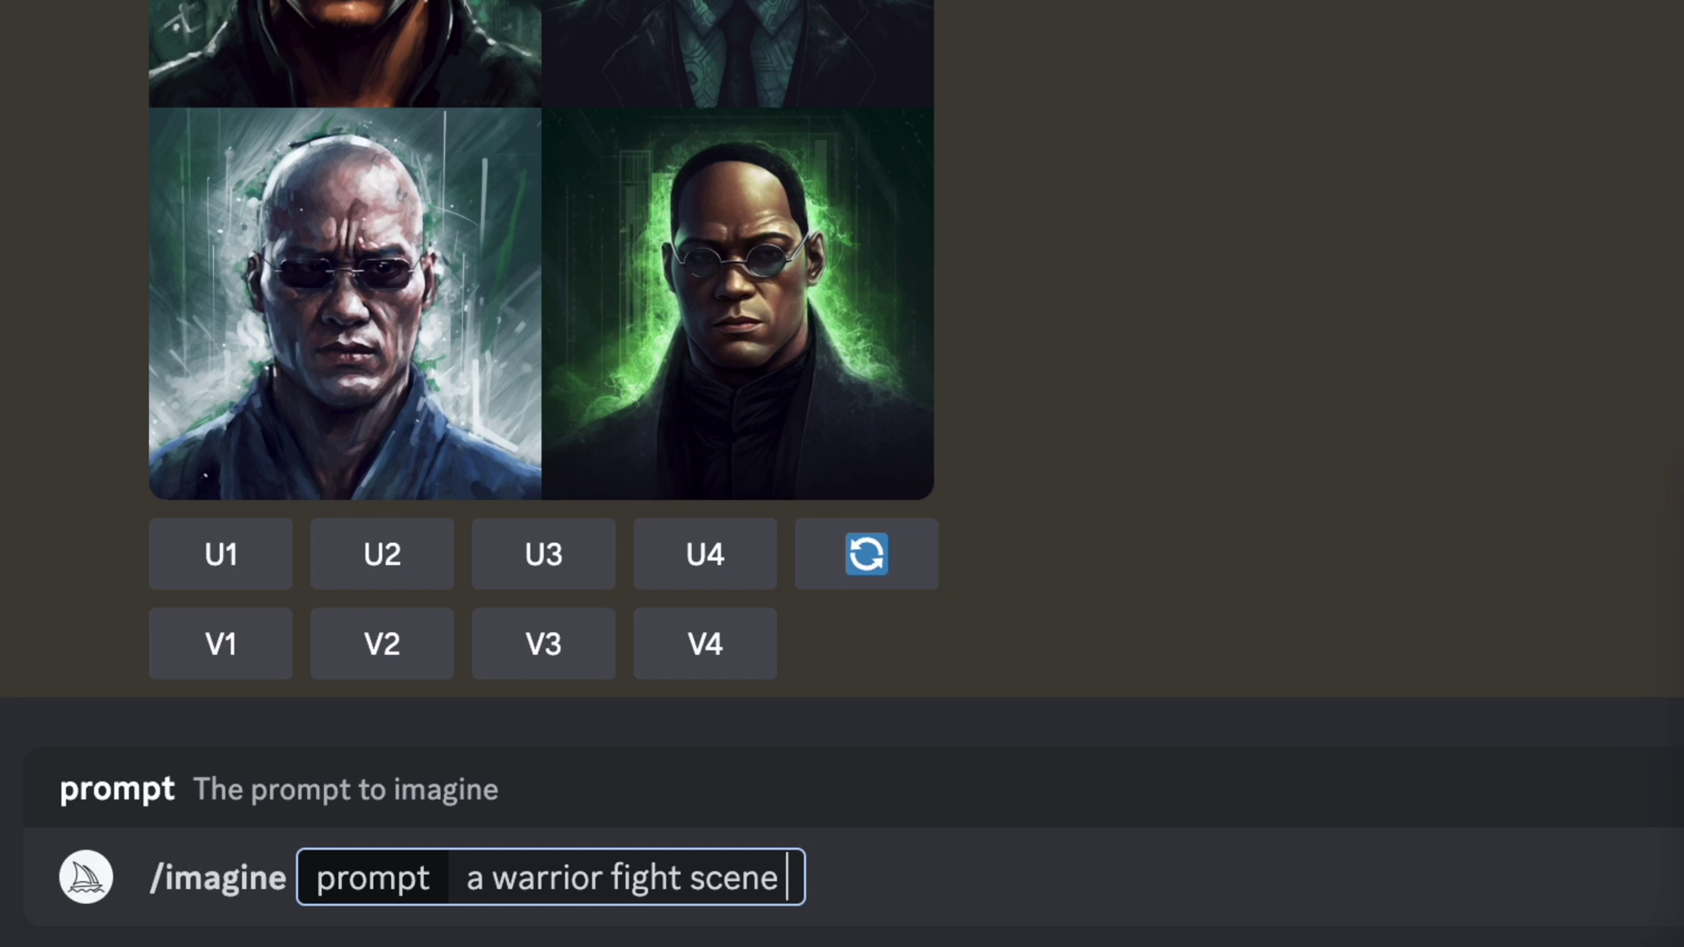
{"action": "type", "text": "with both"}
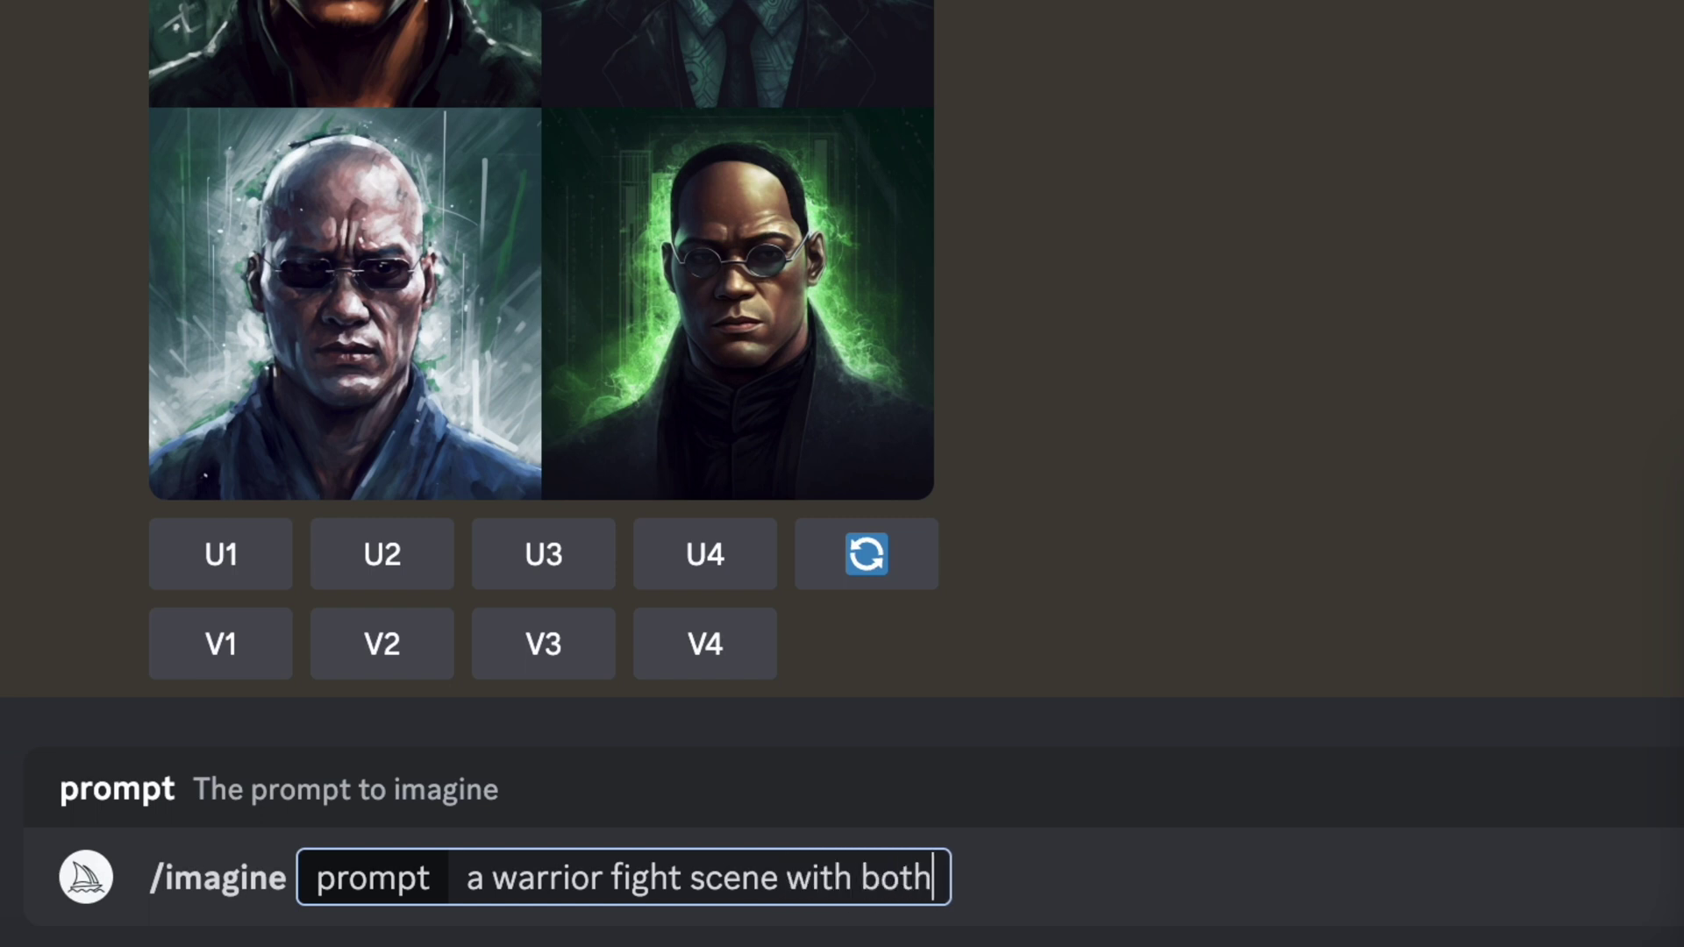
{"action": "type", "text": " warriors wear"}
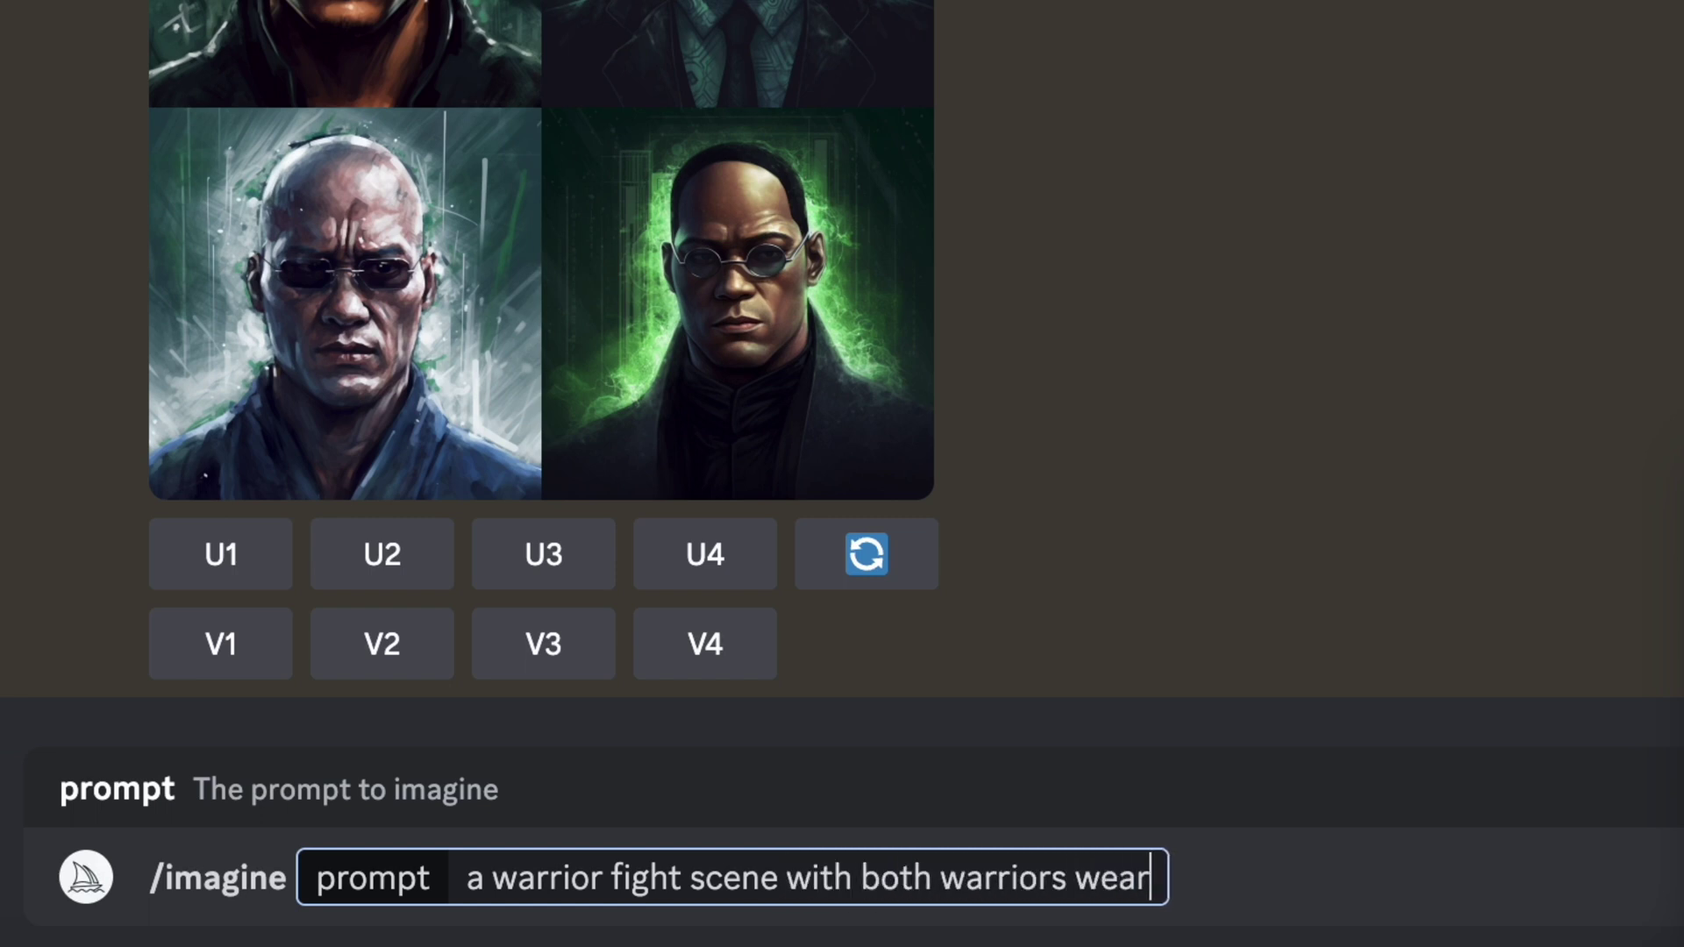
{"action": "type", "text": "ing red "}
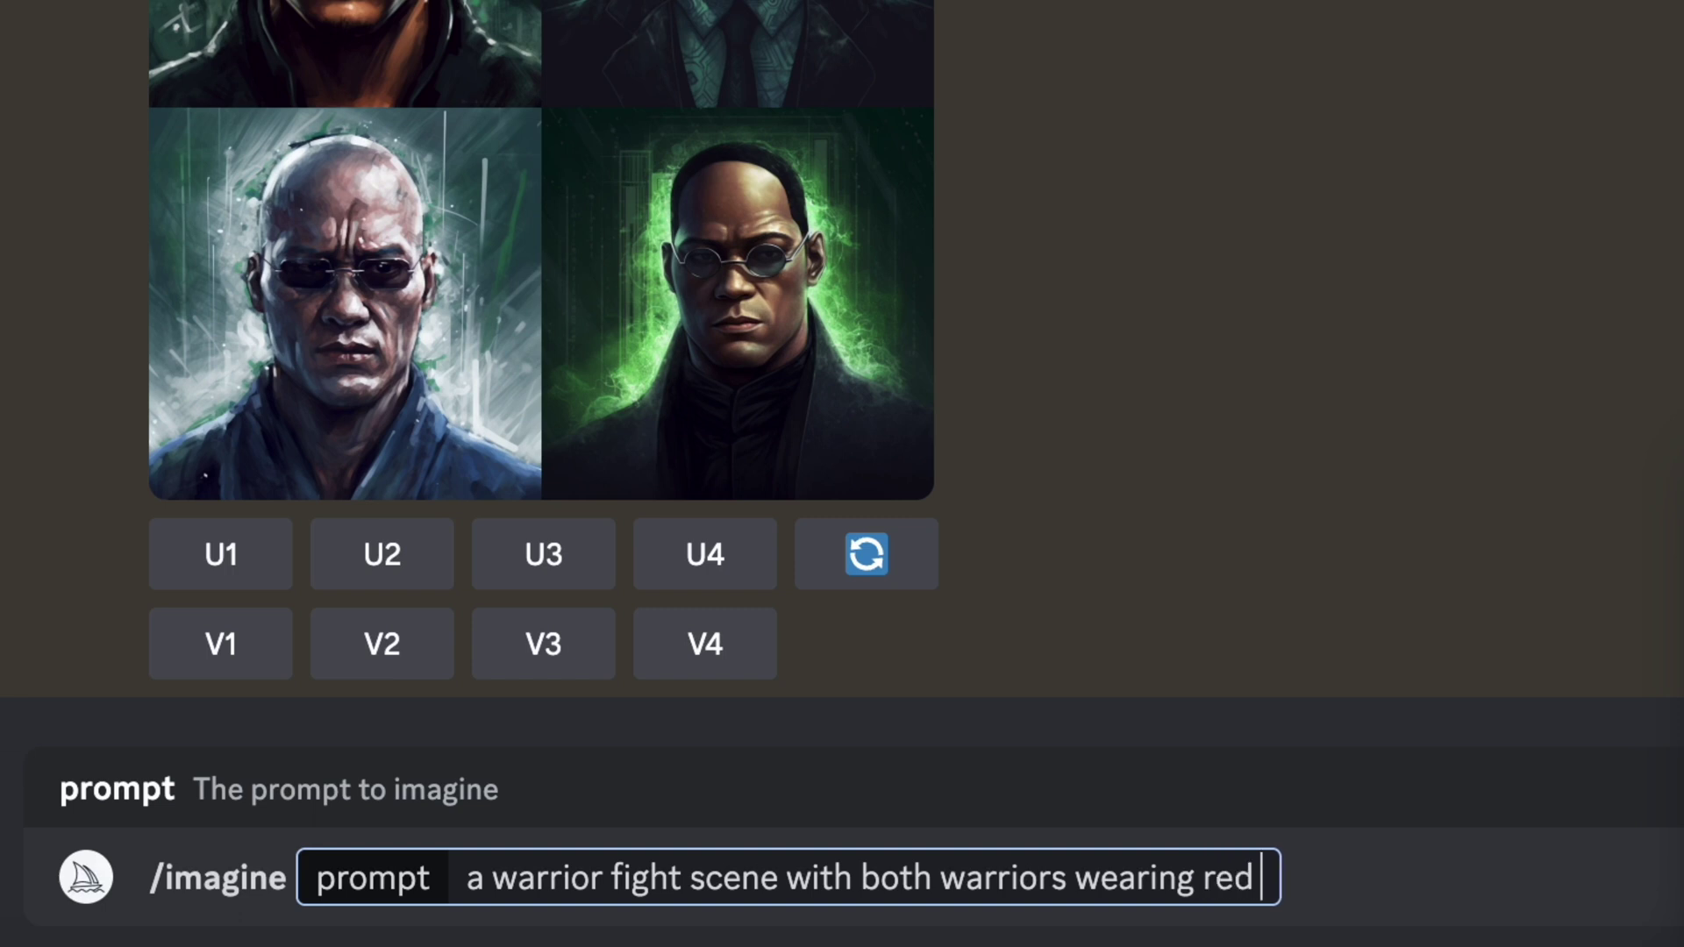
{"action": "type", "text": "--niji "}
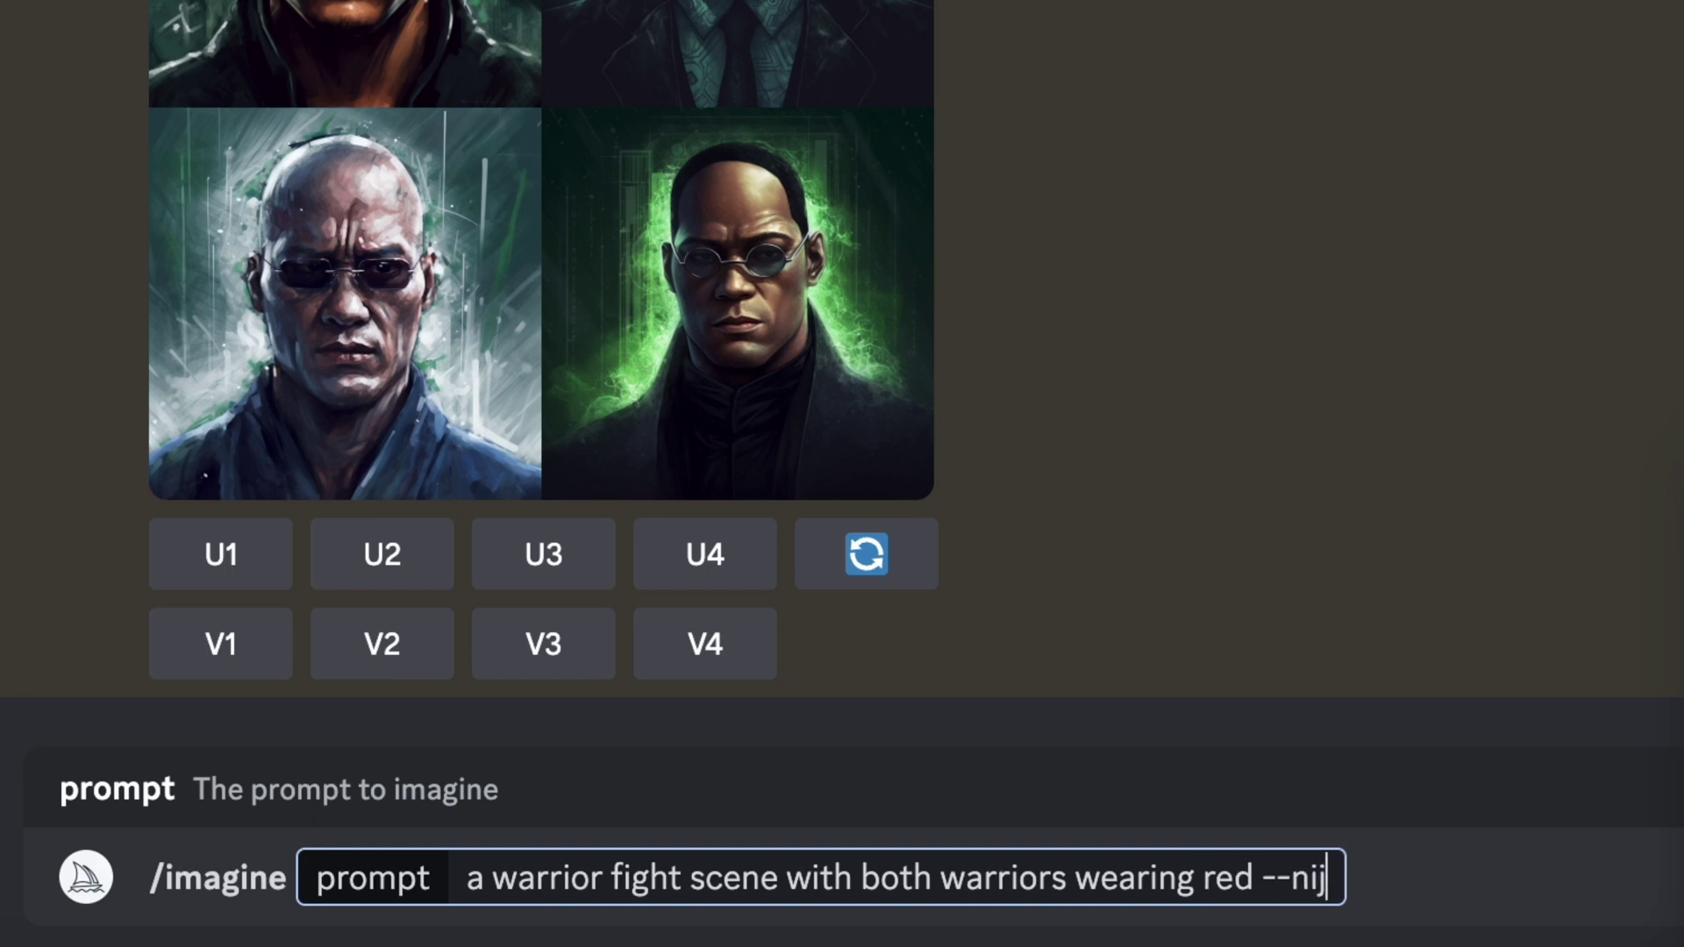
{"action": "type", "text": "5"}
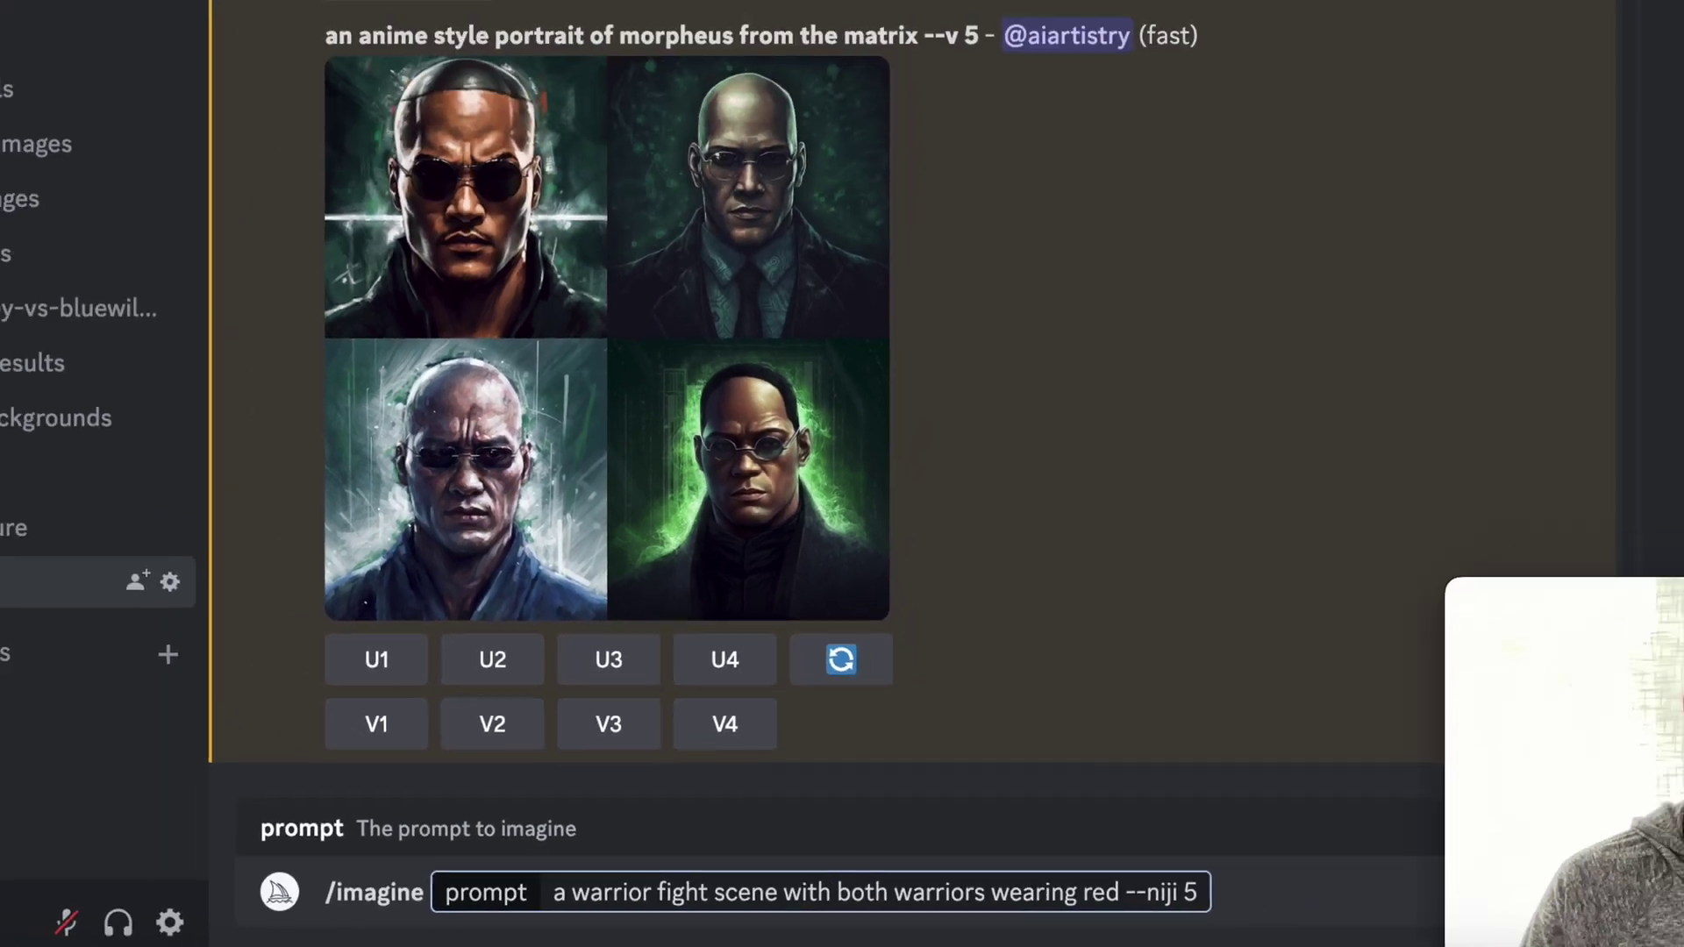
{"action": "key", "text": "Return"}
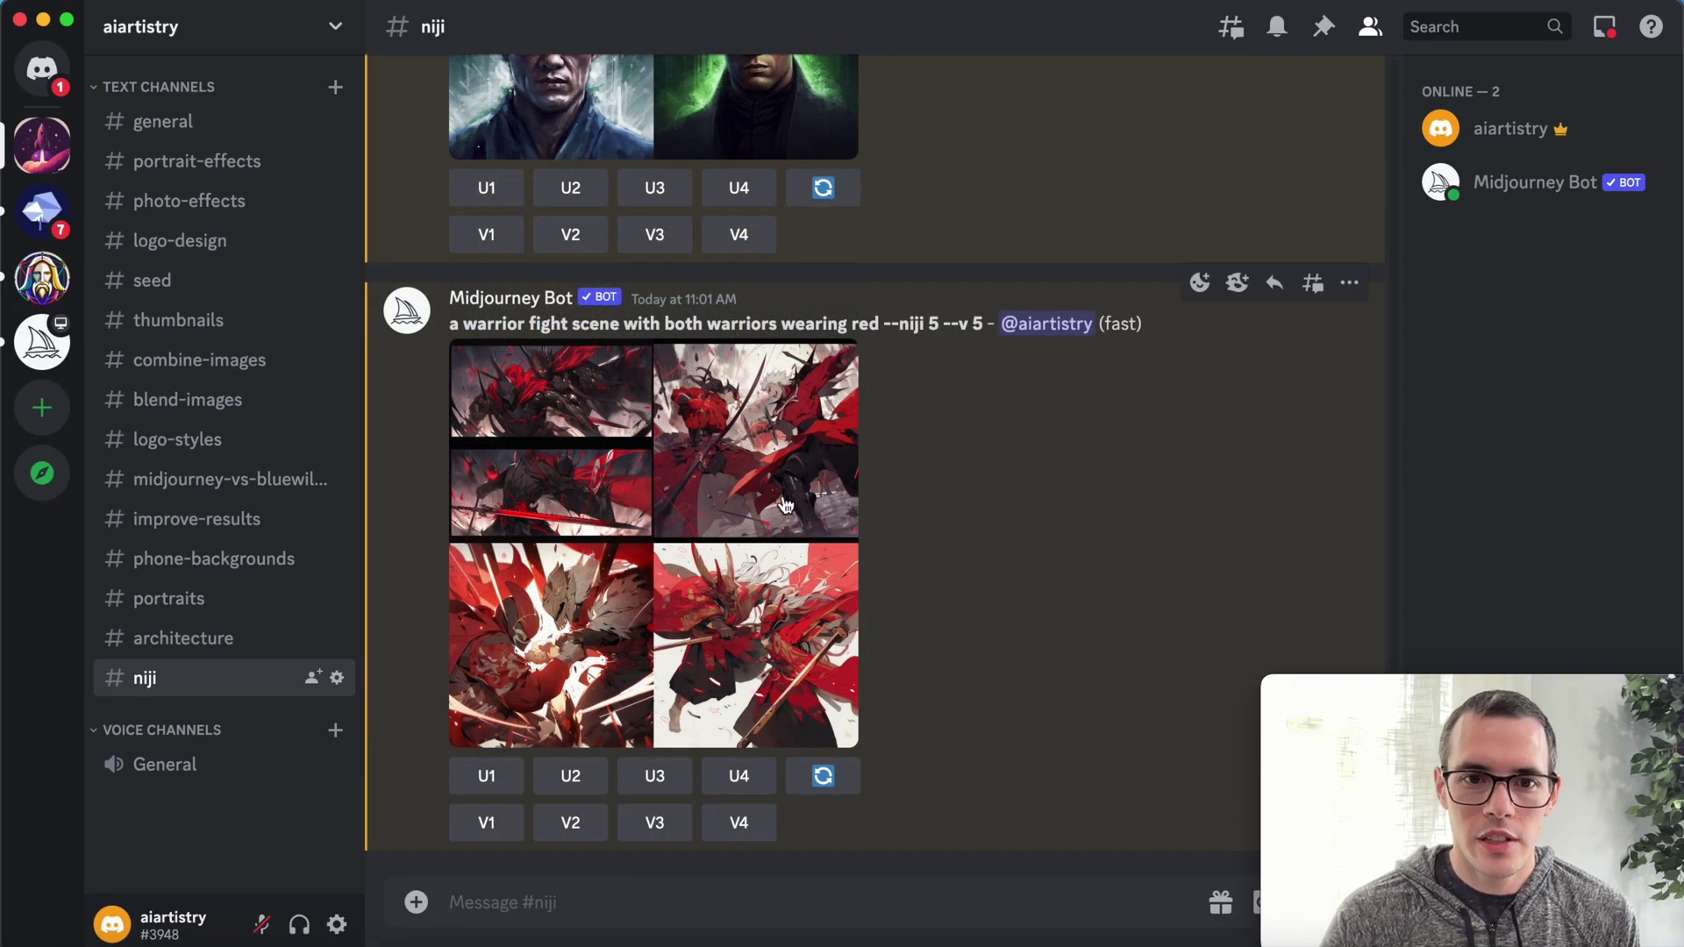
Preview the red-warriors grid, upscale Image #2 with U2, and open it enlarged.
{"action": "left_click", "coordinate": [816, 496]}
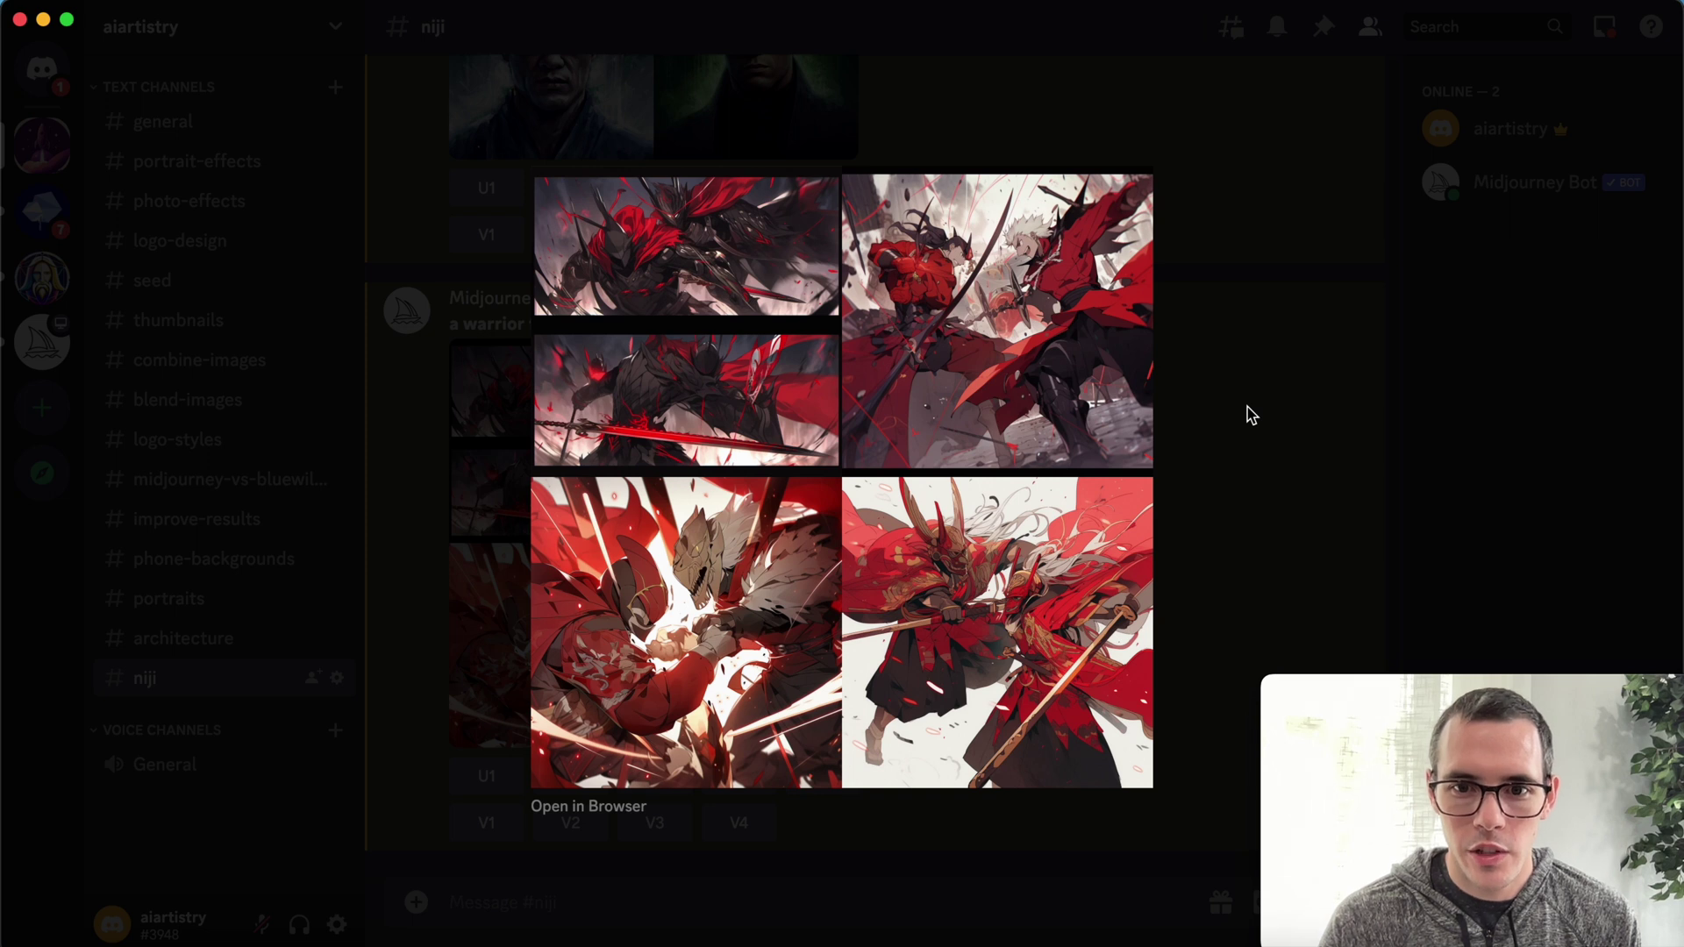
{"action": "left_click", "coordinate": [1275, 476]}
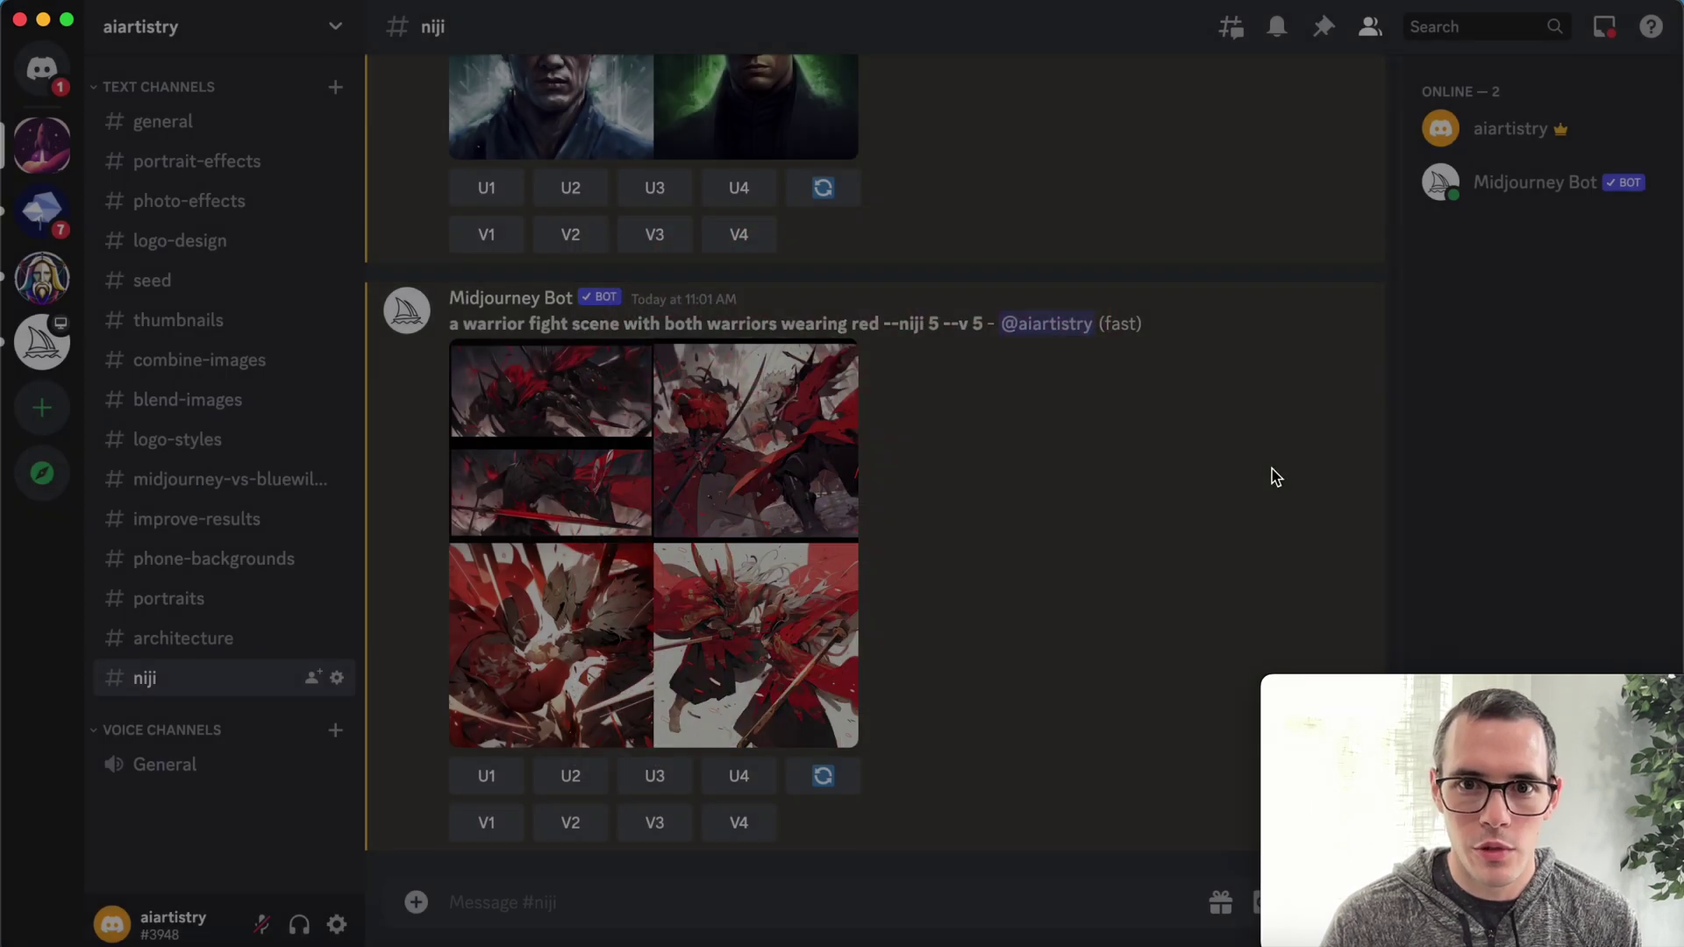
{"action": "left_click", "coordinate": [568, 777]}
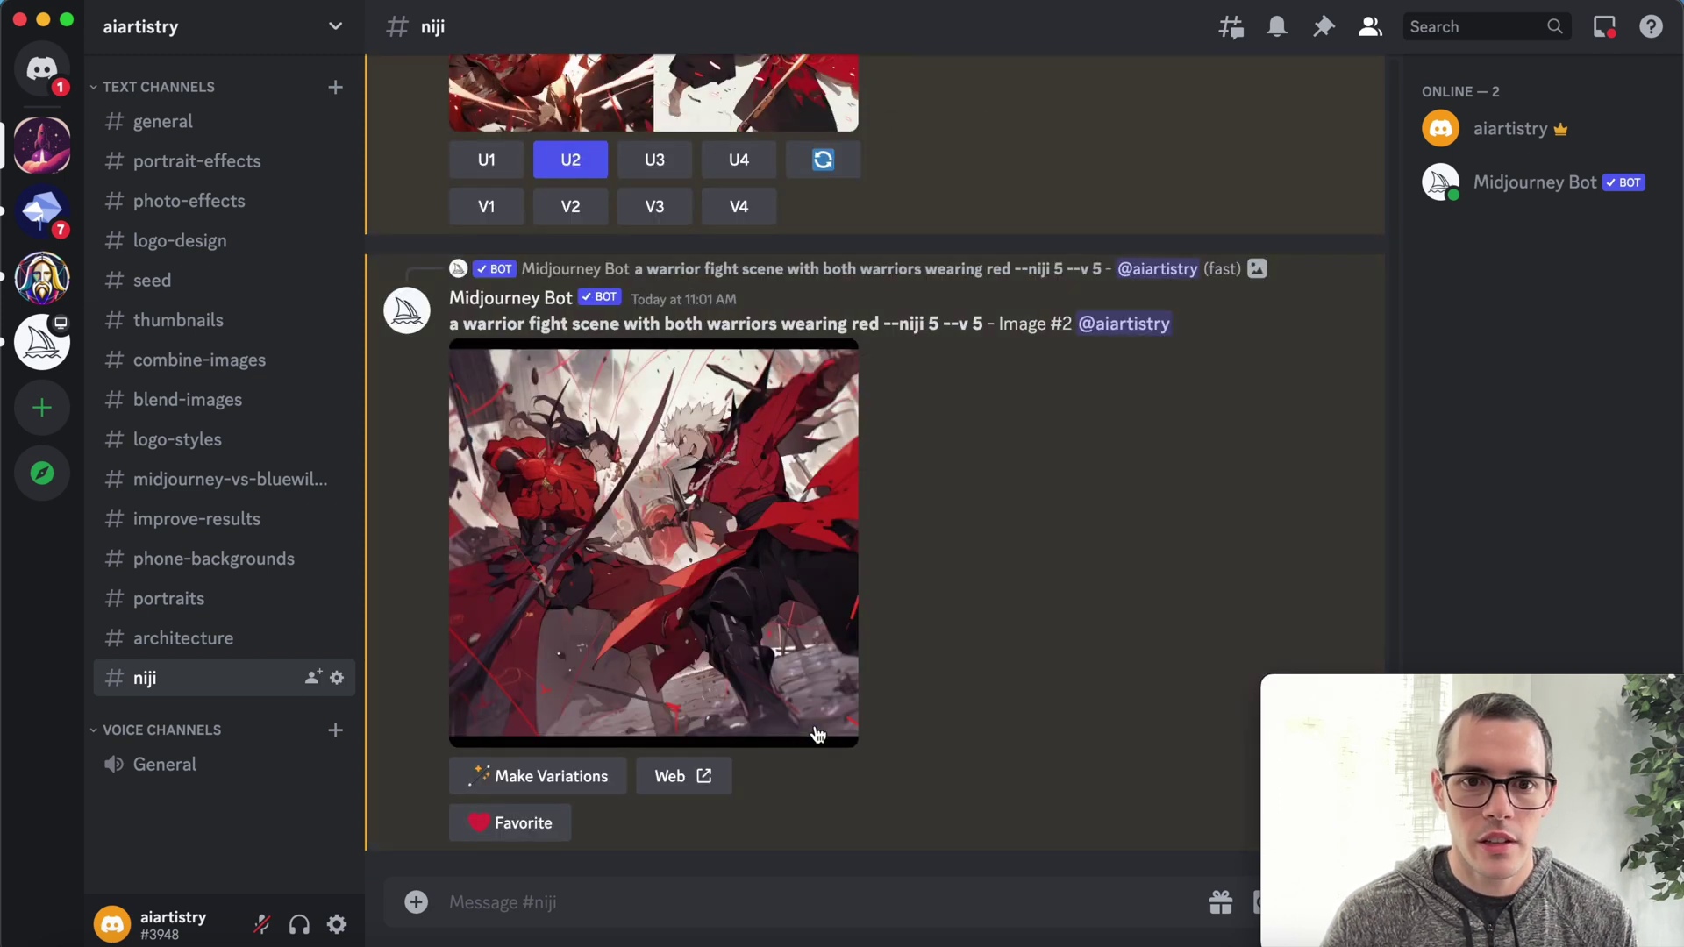
{"action": "left_click", "coordinate": [719, 535]}
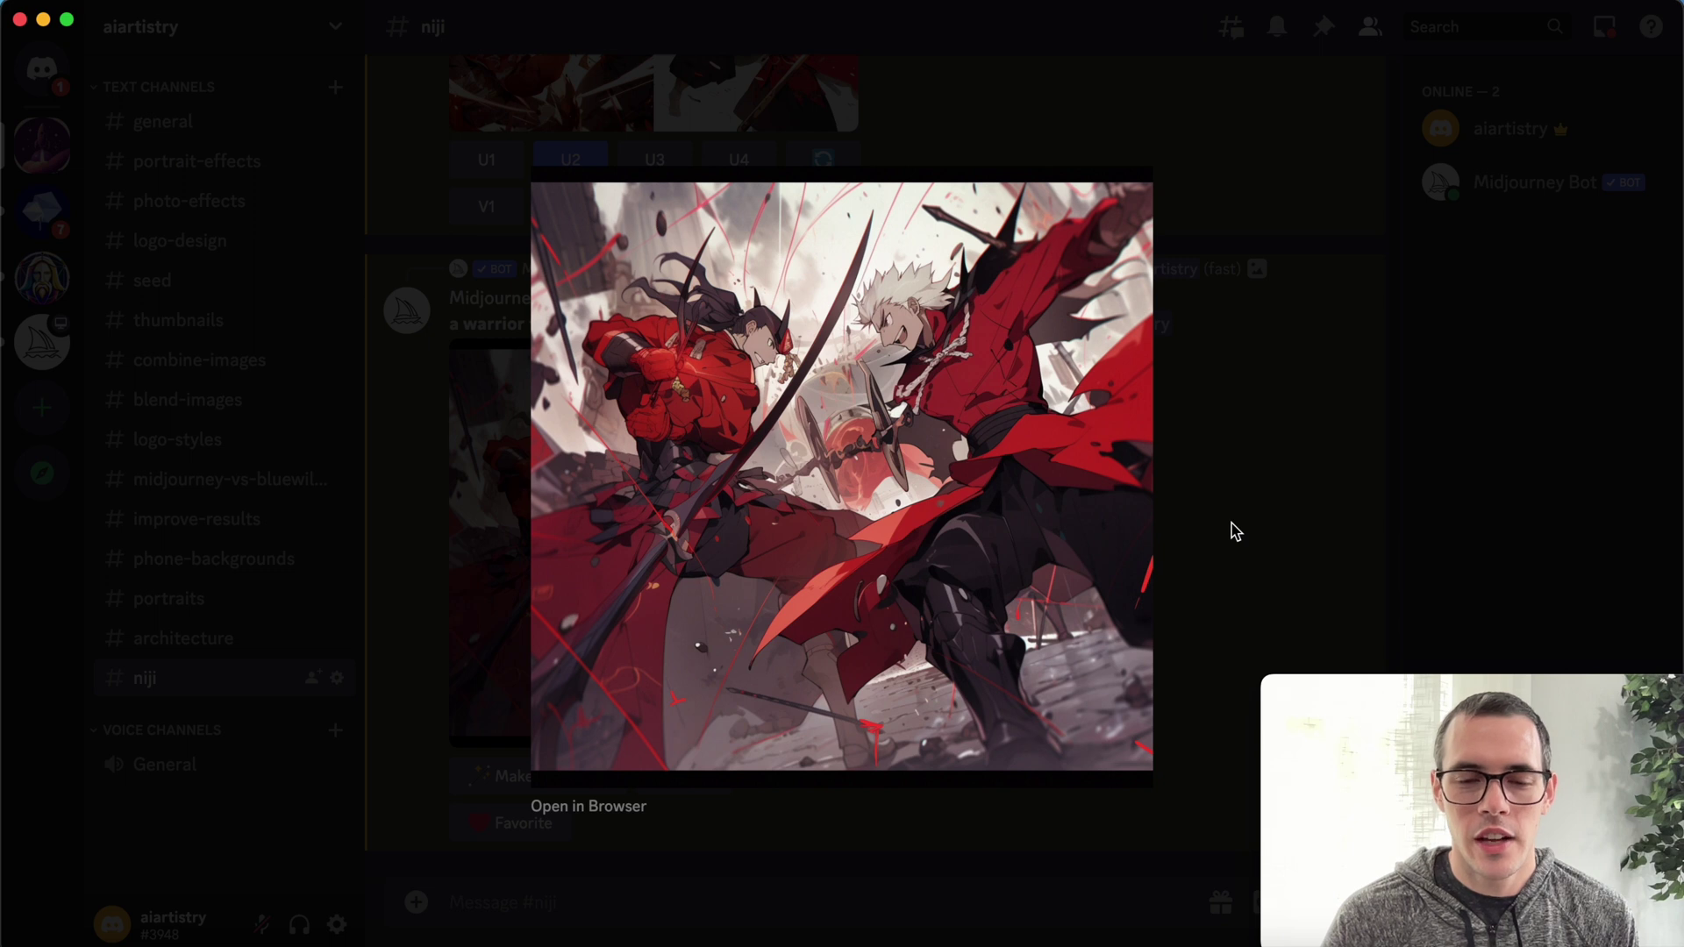